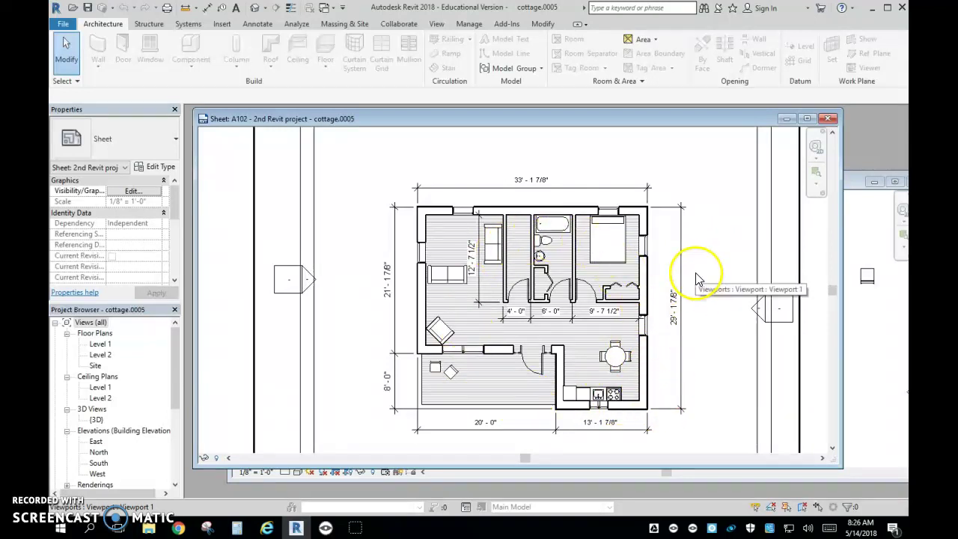
- Maximize the Level 1 floor plan of the cottage demo file and delete the interior room dimensions, keeping the exterior ones
{"action": "left_click", "coordinate": [855, 183]}
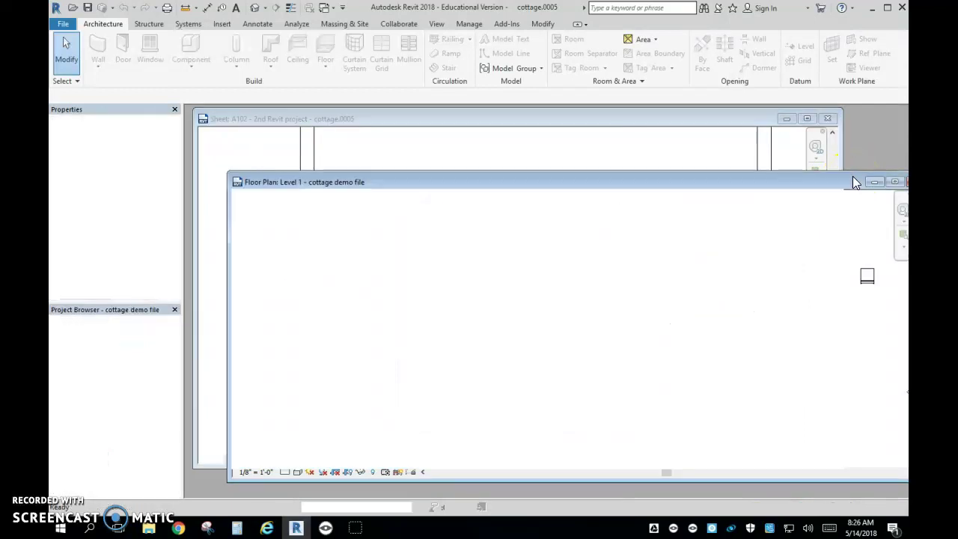
{"action": "left_click", "coordinate": [893, 181]}
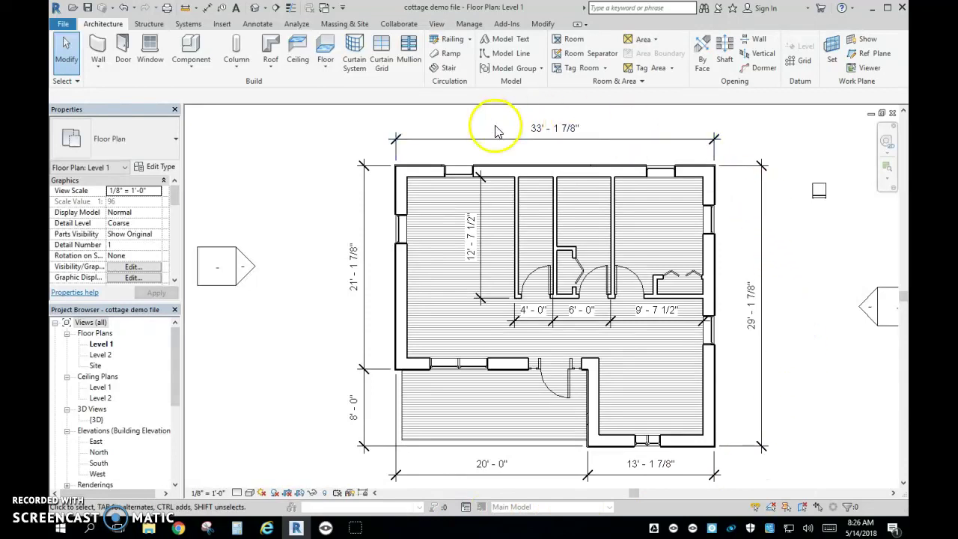
{"action": "left_click", "coordinate": [481, 303]}
{"action": "key", "text": "Delete"}
{"action": "left_click", "coordinate": [521, 323]}
{"action": "key", "text": "Delete"}
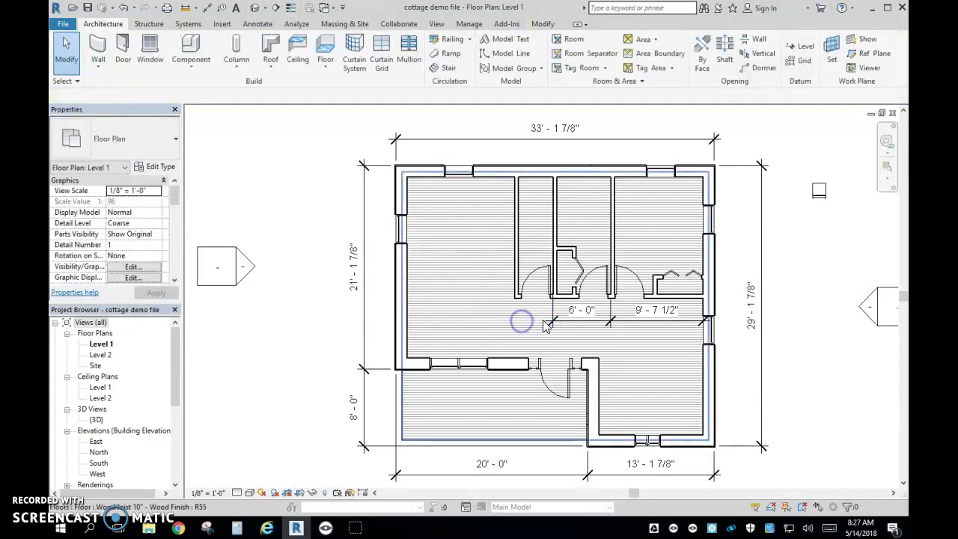
{"action": "left_click", "coordinate": [549, 320]}
{"action": "key", "text": "Delete"}
{"action": "left_click", "coordinate": [607, 322]}
{"action": "key", "text": "Delete"}
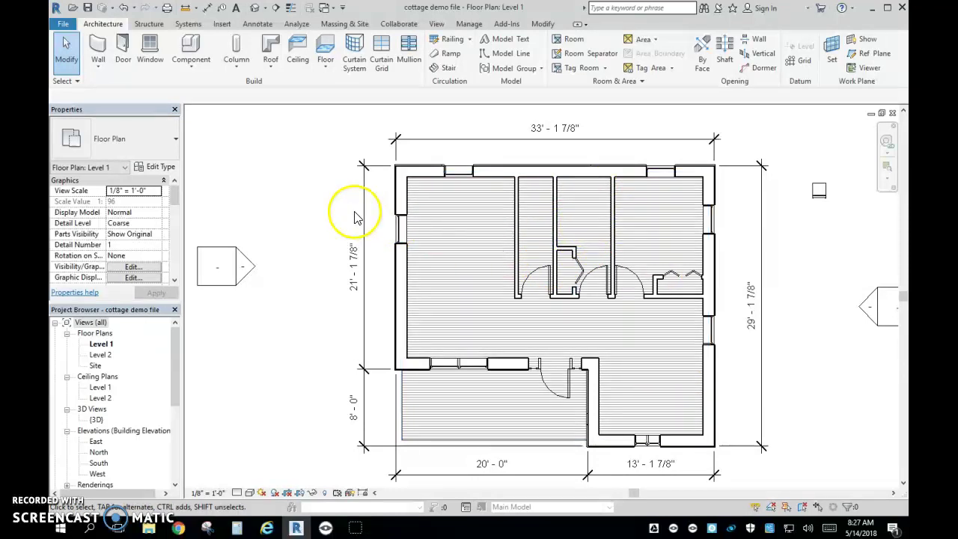
- Start placing a component and look through the family types already loaded in the project
{"action": "left_click", "coordinate": [190, 49]}
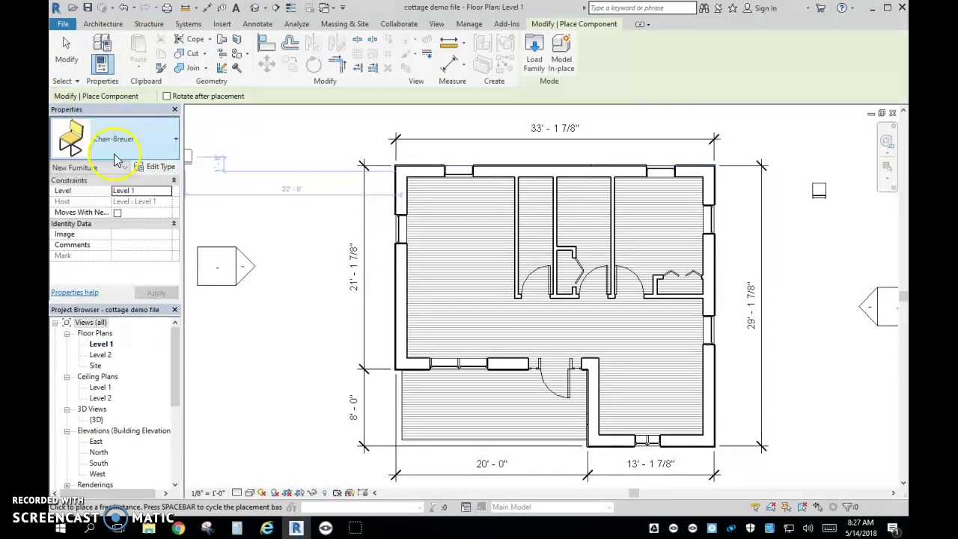
{"action": "left_click", "coordinate": [176, 138]}
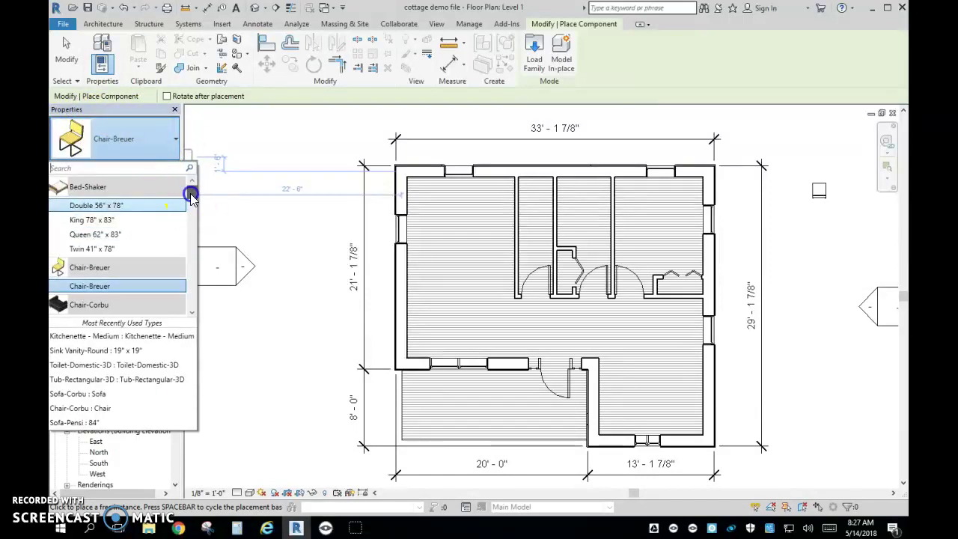
{"action": "left_click_drag", "start_coordinate": [190, 193], "coordinate": [182, 336]}
{"action": "left_click", "coordinate": [176, 138]}
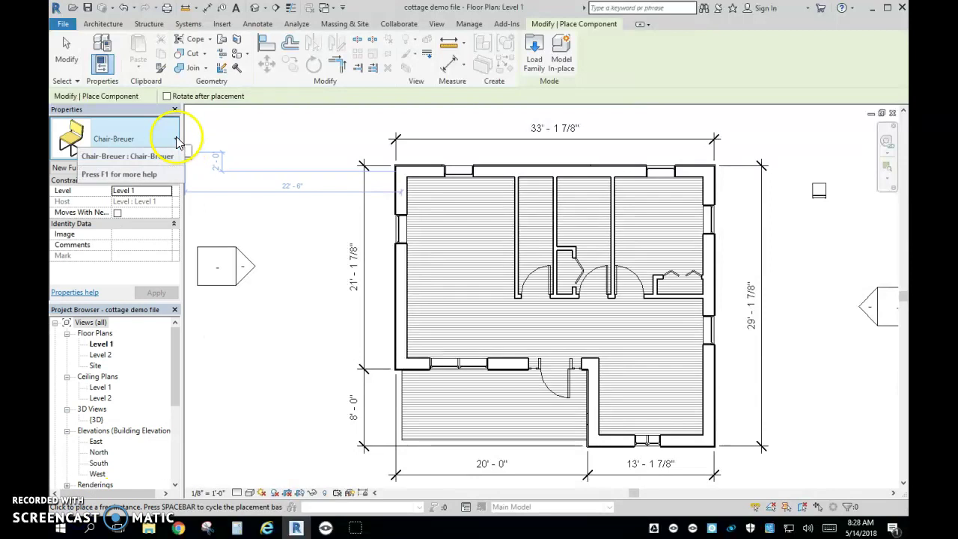
{"action": "left_click", "coordinate": [176, 140]}
{"action": "scroll", "coordinate": [160, 268], "scroll_direction": "down", "scroll_amount": 3}
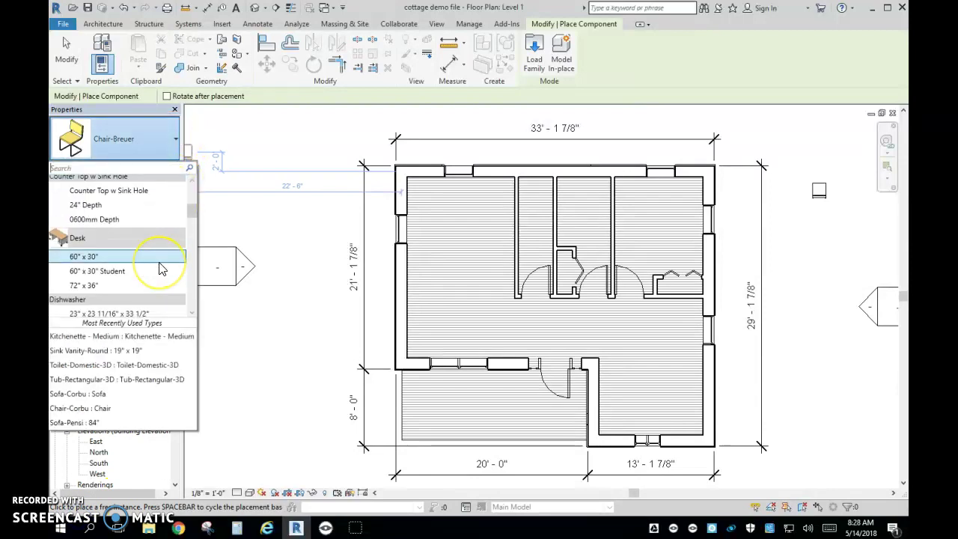
{"action": "scroll", "coordinate": [160, 268], "scroll_direction": "down", "scroll_amount": 10}
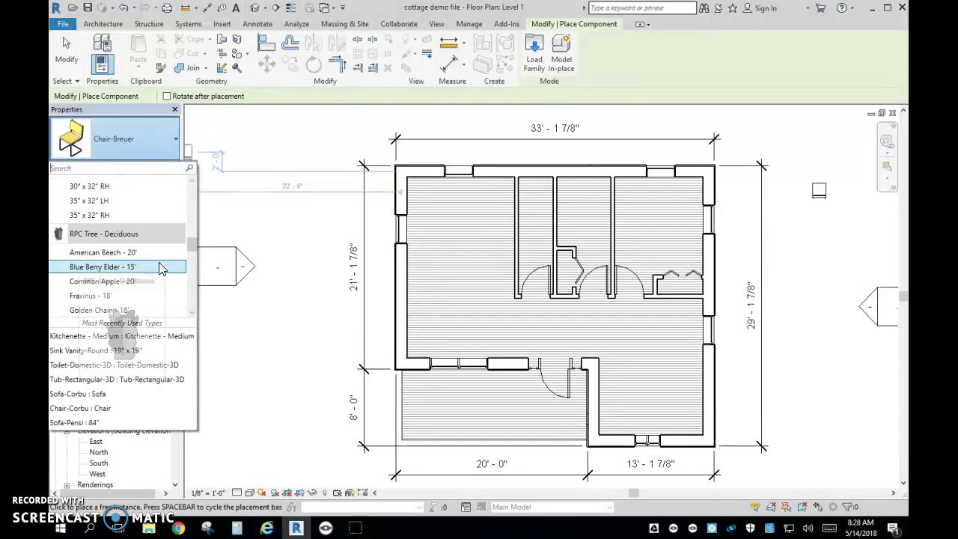
{"action": "scroll", "coordinate": [160, 268], "scroll_direction": "down", "scroll_amount": 4}
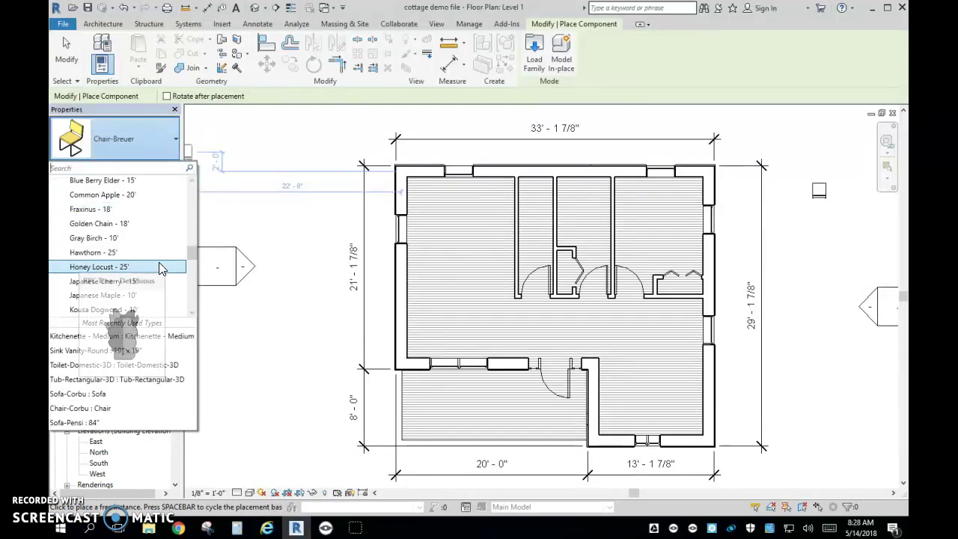
{"action": "left_click", "coordinate": [159, 150]}
- Start loading another family from the component's type properties and browse to the Beds folder under US Imperial Furniture
{"action": "left_click", "coordinate": [138, 167]}
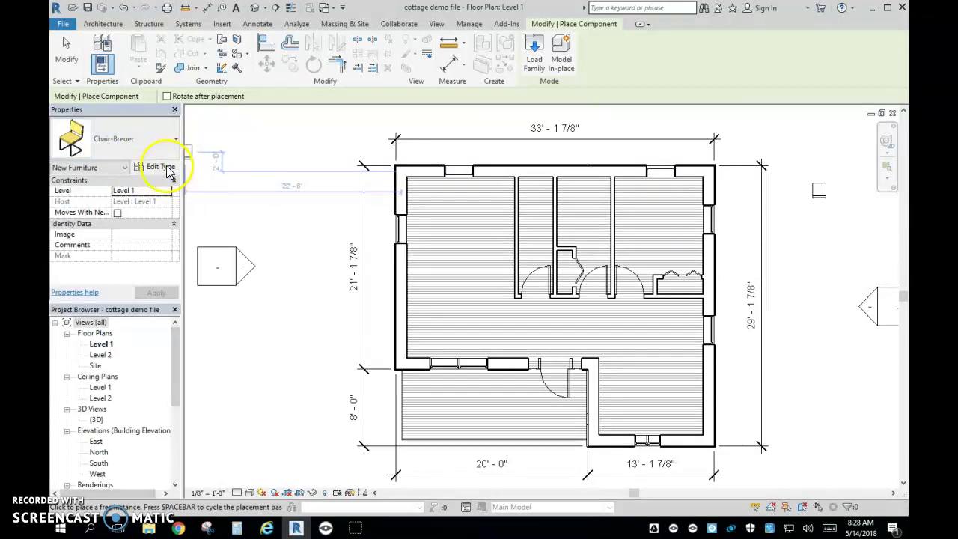
{"action": "left_click", "coordinate": [148, 170]}
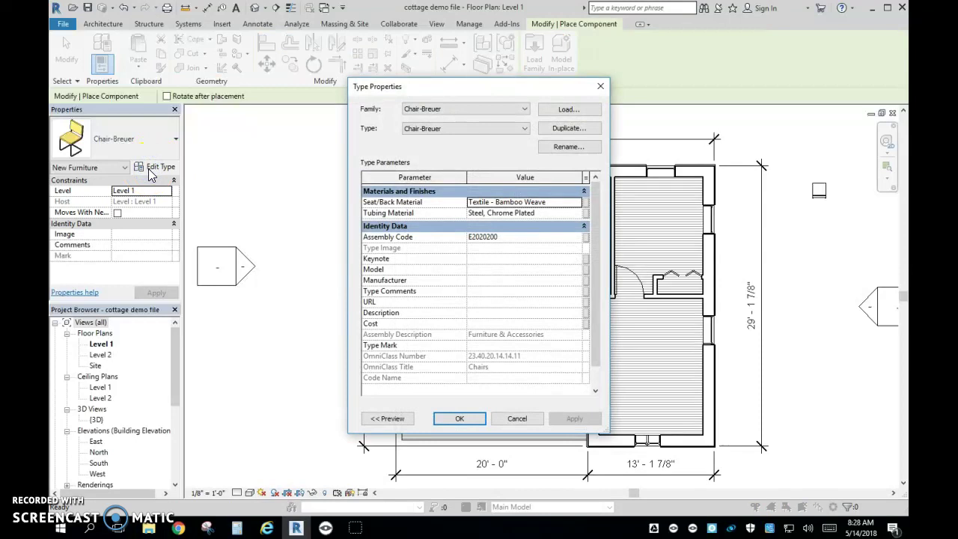
{"action": "left_click", "coordinate": [577, 110]}
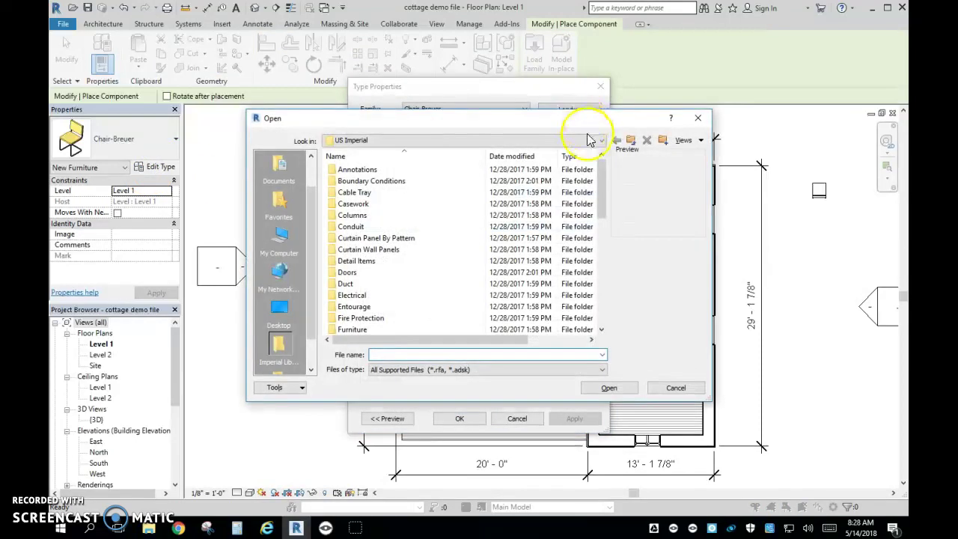
{"action": "scroll", "coordinate": [359, 314], "scroll_direction": "down", "scroll_amount": 3}
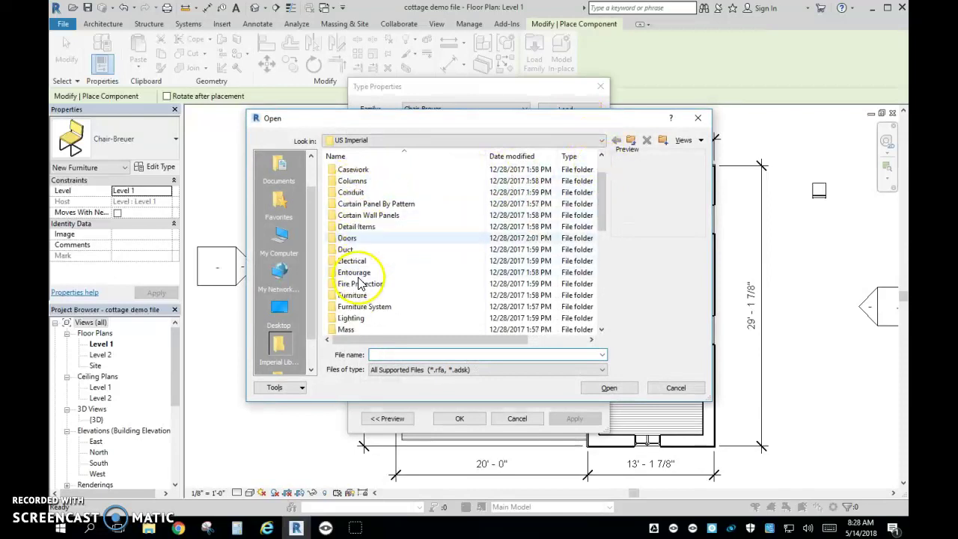
{"action": "scroll", "coordinate": [359, 284], "scroll_direction": "down", "scroll_amount": 5}
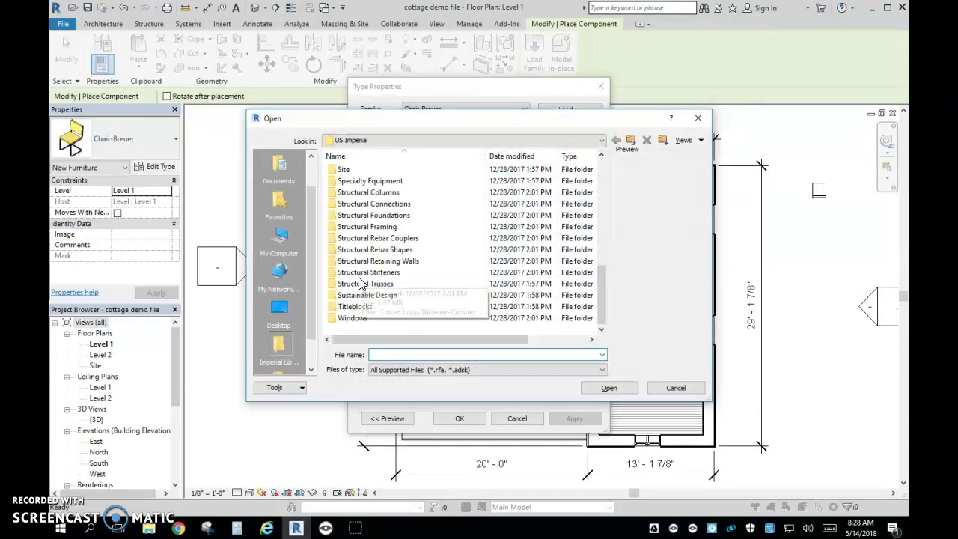
{"action": "scroll", "coordinate": [359, 286], "scroll_direction": "up", "scroll_amount": 2}
{"action": "scroll", "coordinate": [361, 286], "scroll_direction": "up", "scroll_amount": 7}
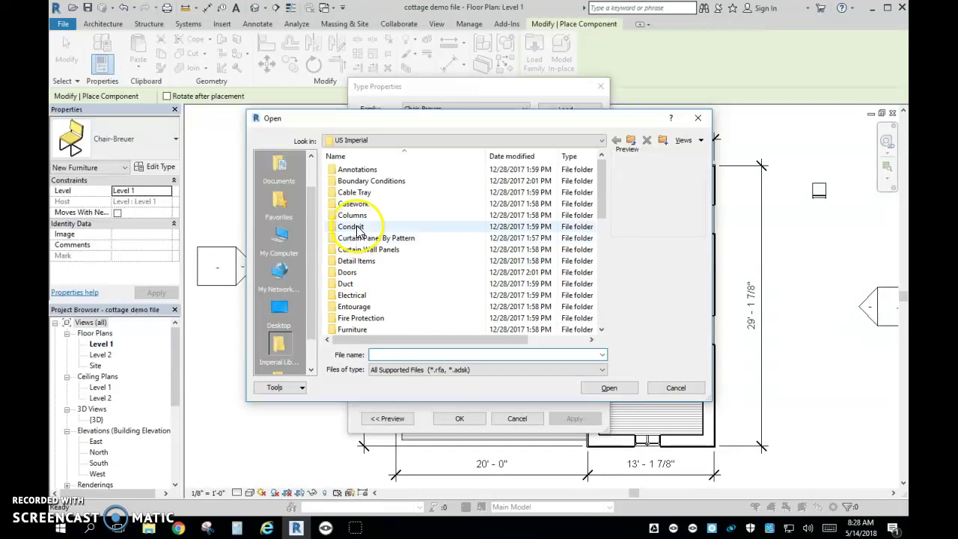
{"action": "scroll", "coordinate": [357, 236], "scroll_direction": "down", "scroll_amount": 2}
{"action": "scroll", "coordinate": [359, 235], "scroll_direction": "down", "scroll_amount": 1}
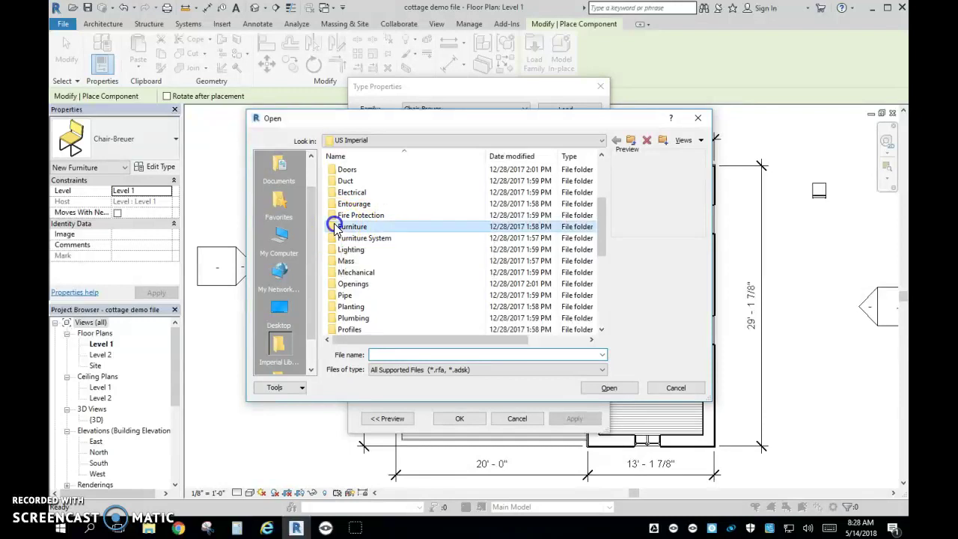
{"action": "double_click", "coordinate": [350, 226]}
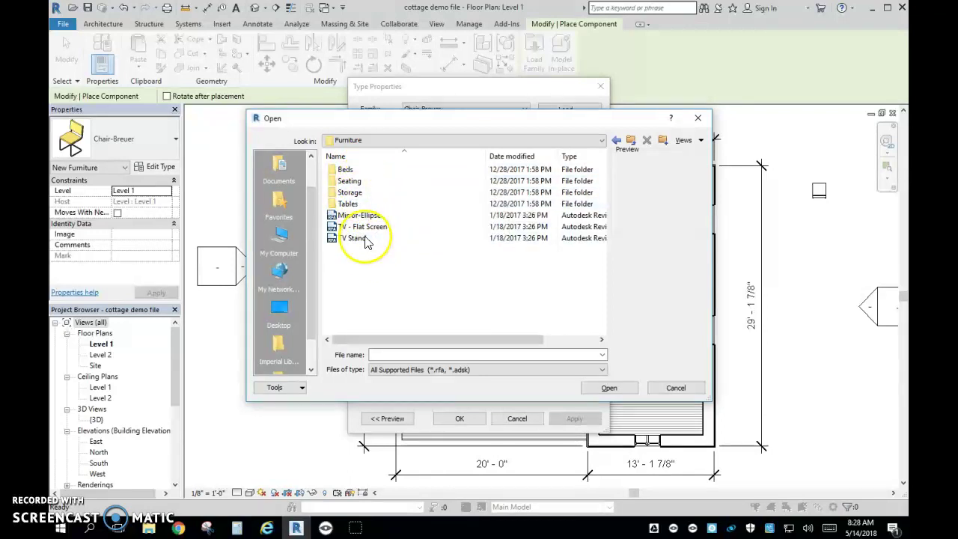
{"action": "double_click", "coordinate": [341, 169]}
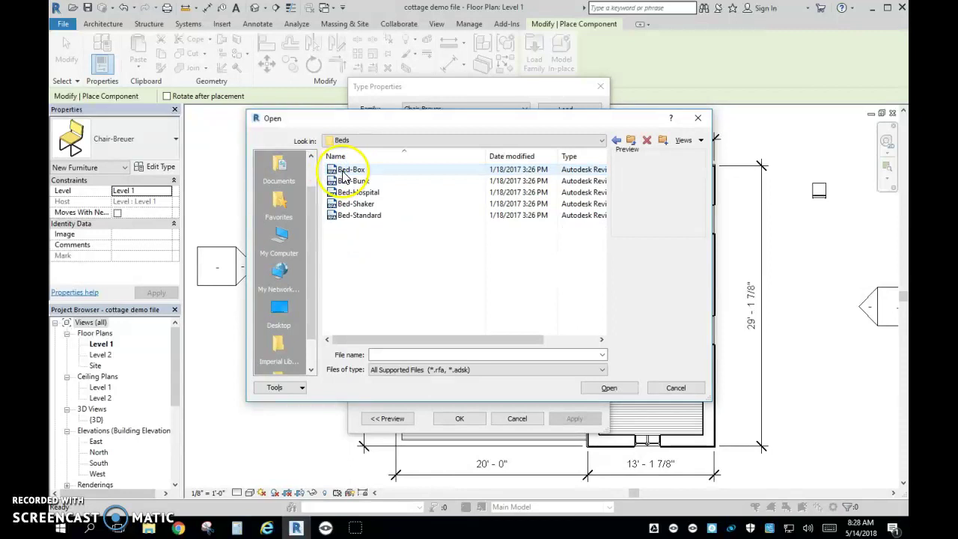
- Preview the Bed-Box, Bed-Bunk, Bed-Hospital, Bed-Shaker and Bed-Standard families
{"action": "left_click", "coordinate": [345, 171]}
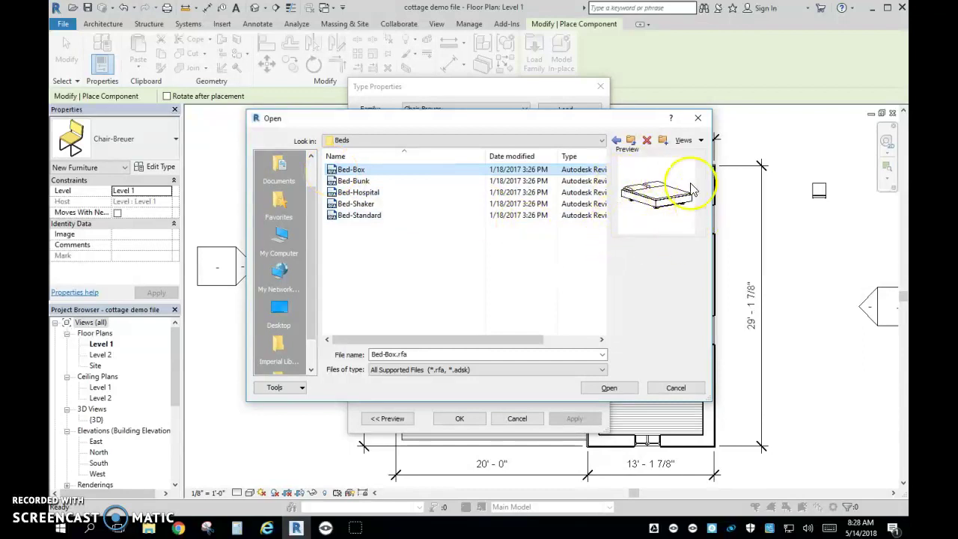
{"action": "left_click", "coordinate": [333, 181]}
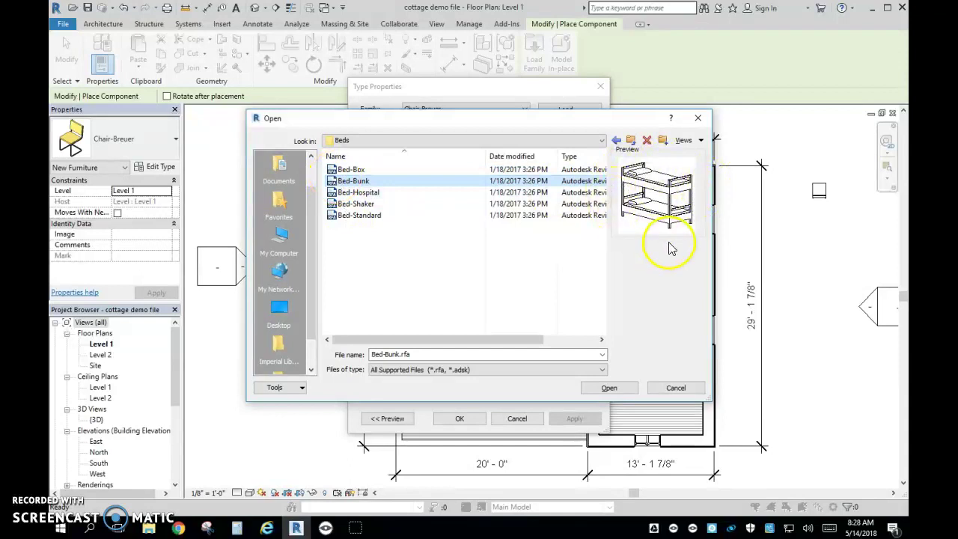
{"action": "left_click", "coordinate": [334, 193]}
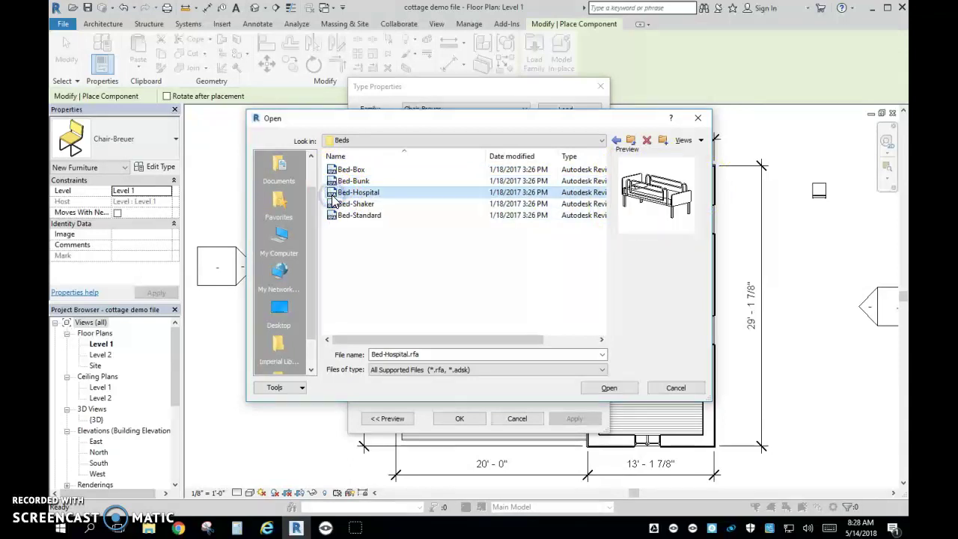
{"action": "left_click", "coordinate": [333, 204]}
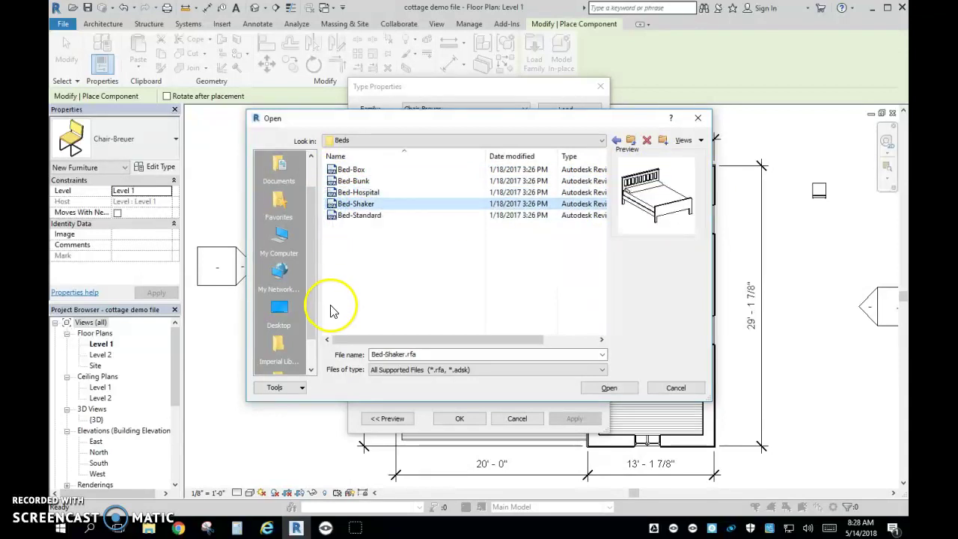
{"action": "left_click", "coordinate": [331, 215]}
- Load the Bed-Shaker family, overwriting the existing version, and accept the Double 56" x 78" type for placement
{"action": "left_click", "coordinate": [331, 205]}
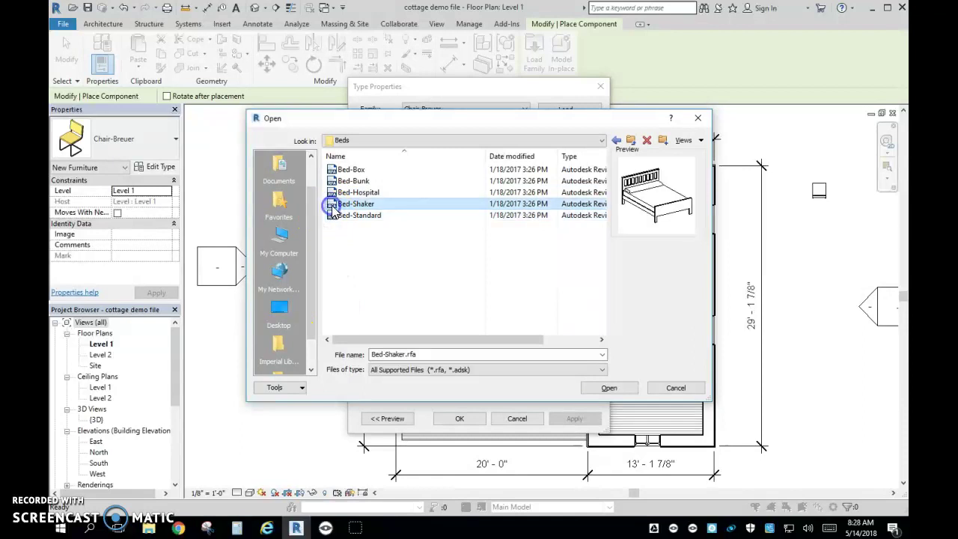
{"action": "left_click", "coordinate": [608, 388]}
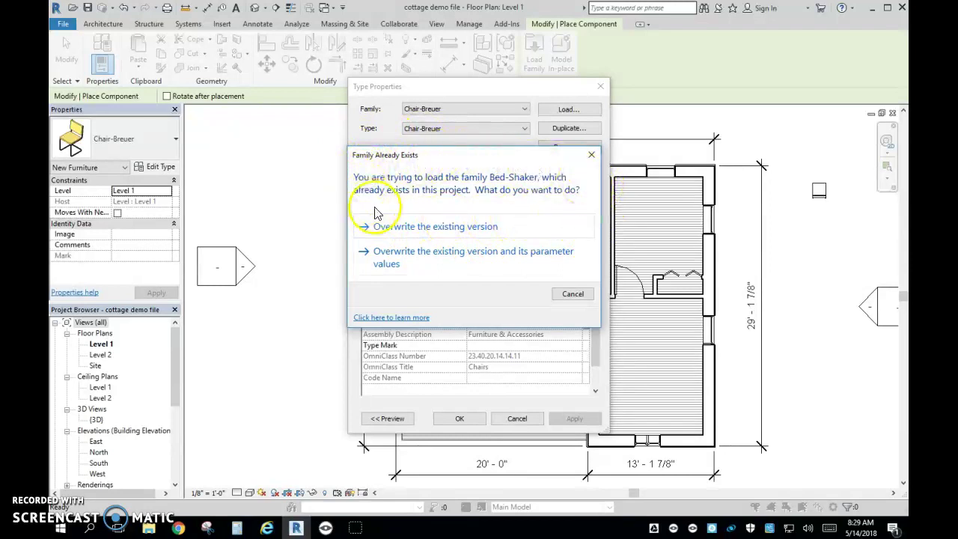
{"action": "left_click", "coordinate": [417, 225]}
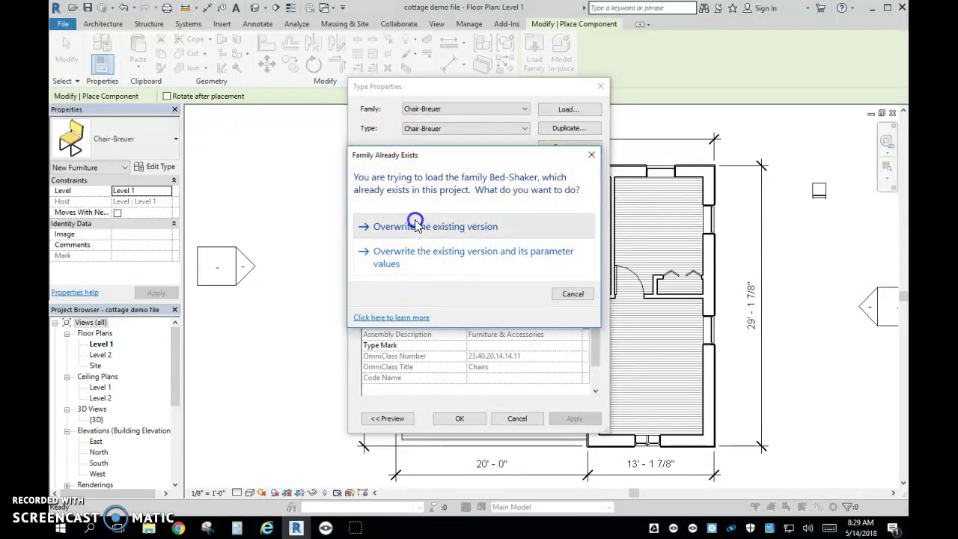
{"action": "left_click", "coordinate": [460, 432]}
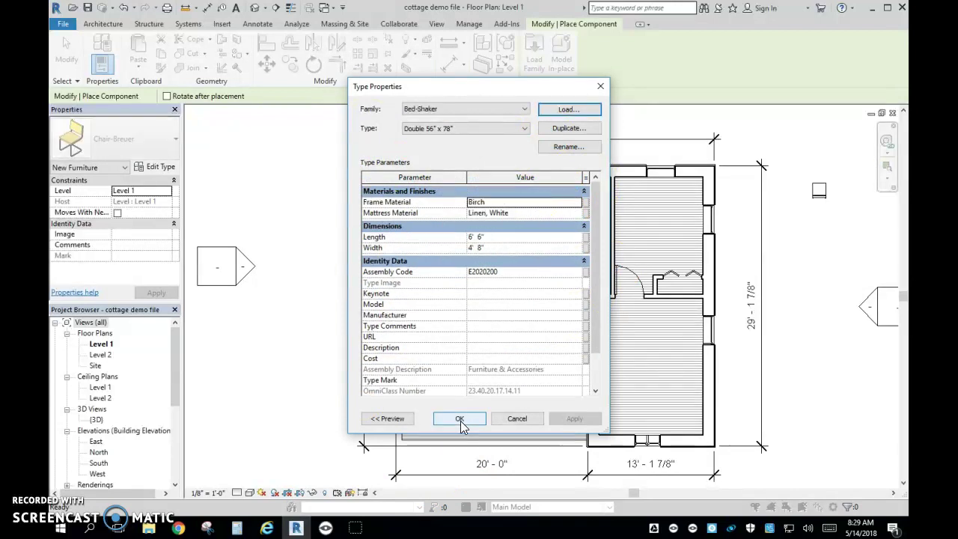
{"action": "left_click", "coordinate": [460, 420]}
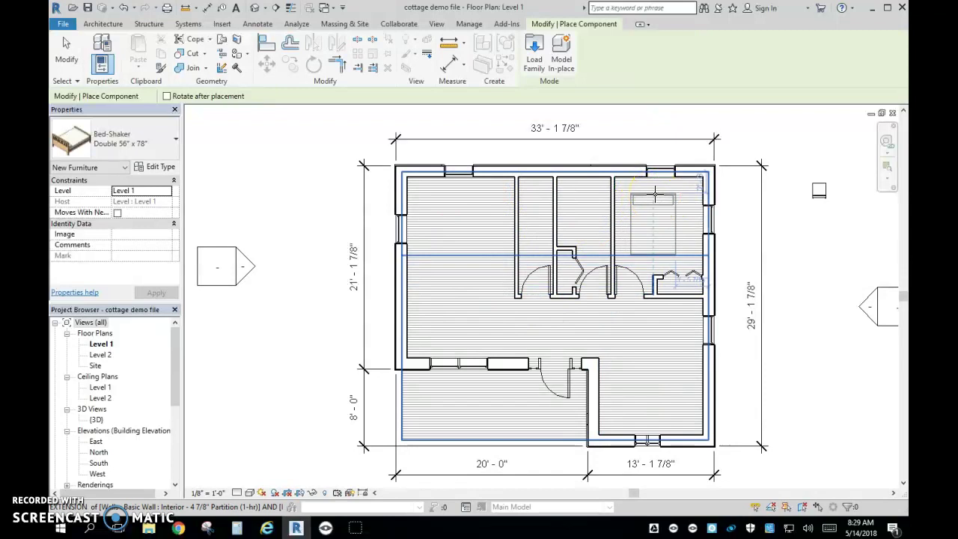
- Rotate the double bed so its headboard faces the upper exterior wall and place it beneath the window in the upper-right bedroom
{"action": "key", "text": "space"}
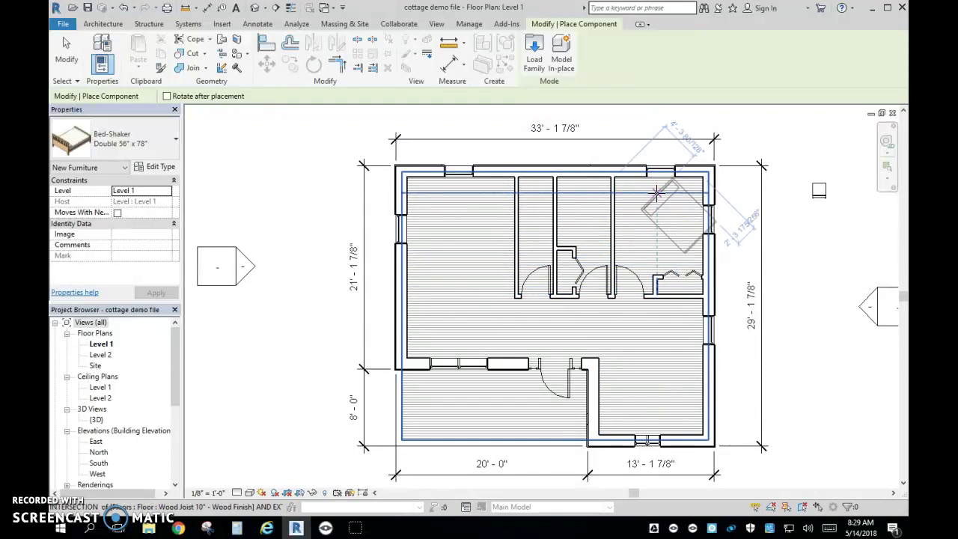
{"action": "left_click", "coordinate": [653, 211]}
{"action": "key", "text": "space"}
{"action": "key", "text": "space"}
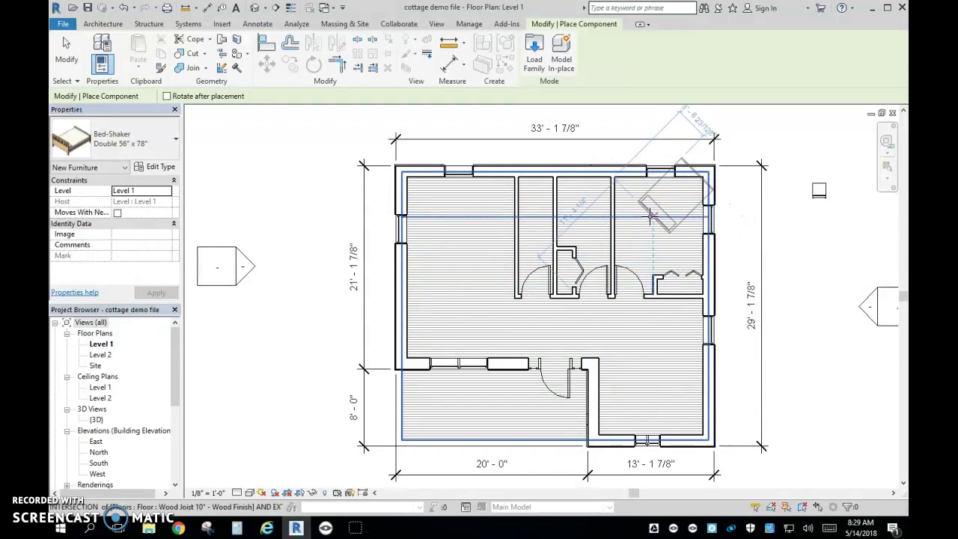
{"action": "key", "text": "space"}
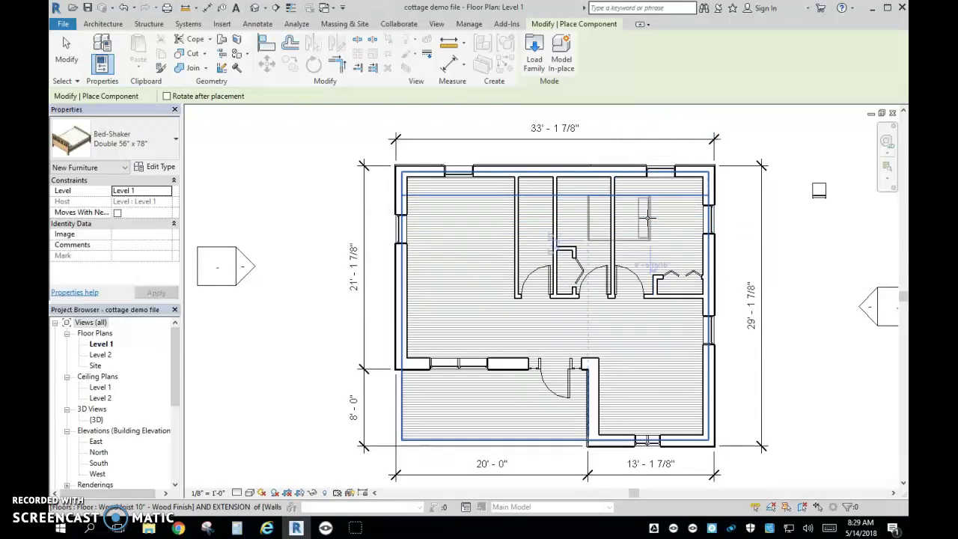
{"action": "key", "text": "space"}
{"action": "key", "text": "space"}
{"action": "left_click", "coordinate": [612, 222]}
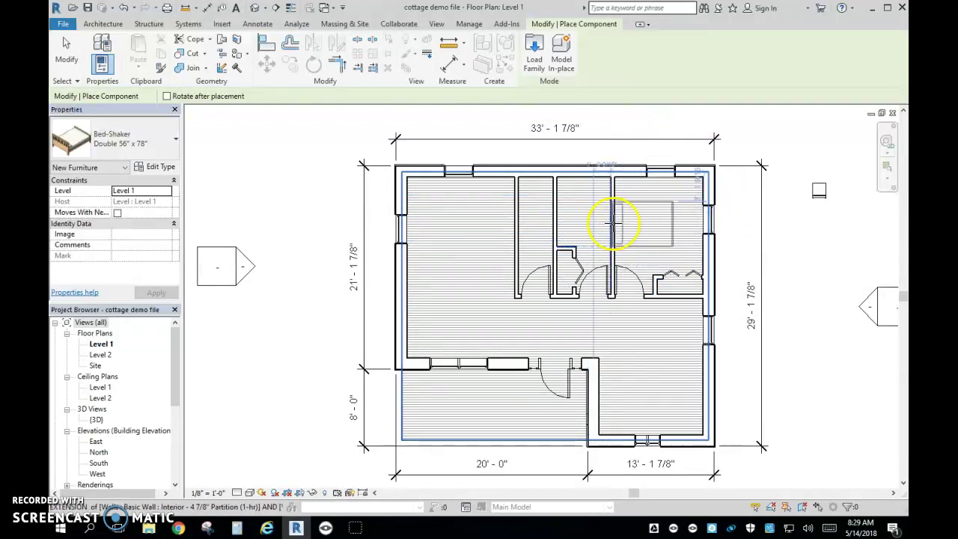
{"action": "key", "text": "space"}
{"action": "left_click", "coordinate": [634, 215]}
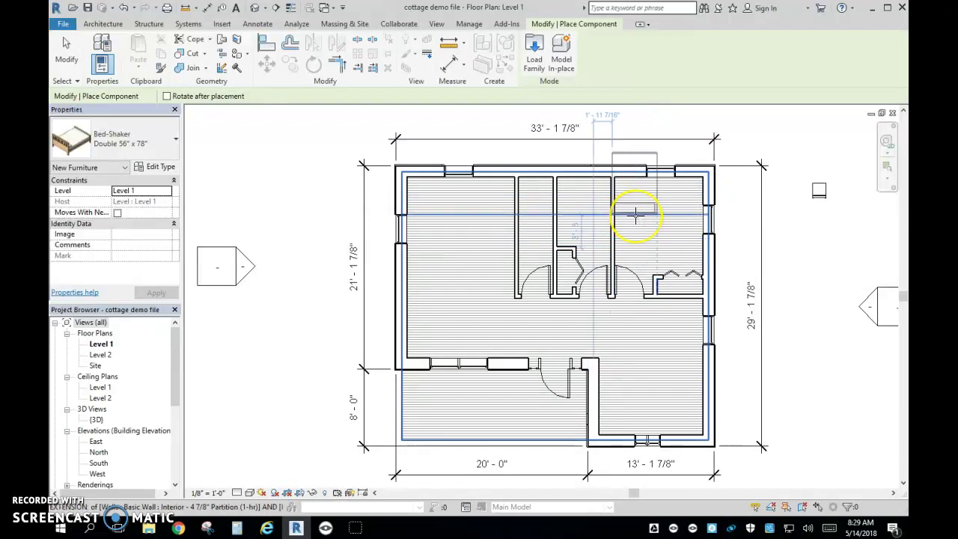
{"action": "left_click", "coordinate": [662, 179]}
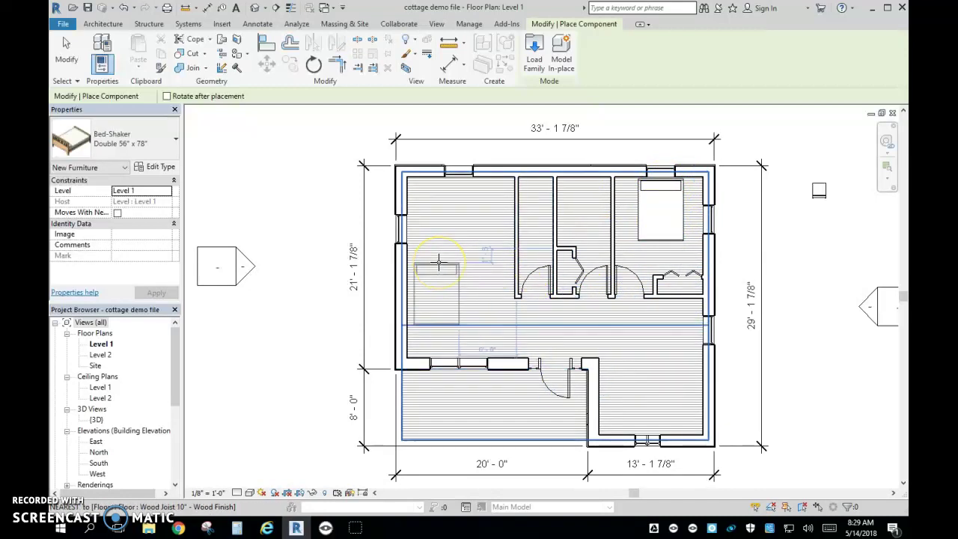
{"action": "key", "text": "Escape"}
{"action": "key", "text": "Escape"}
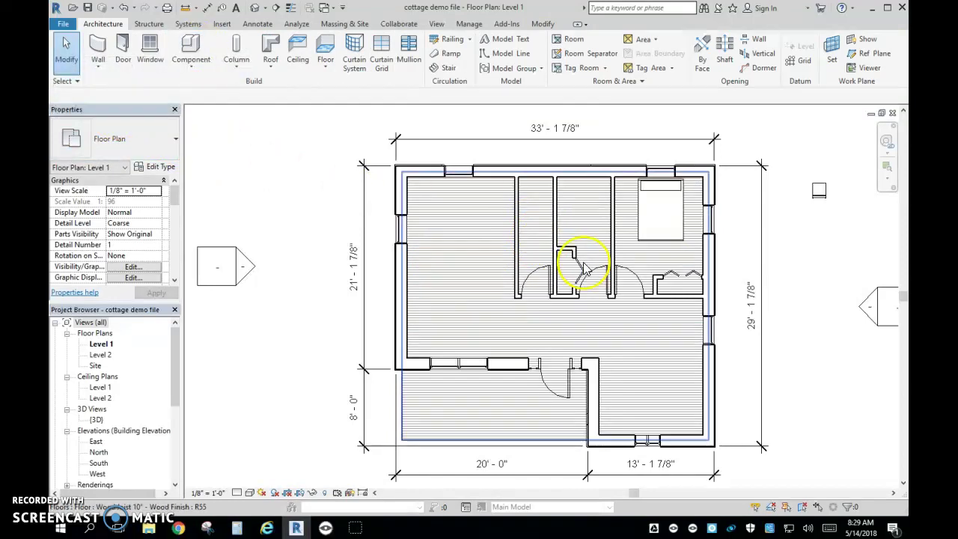
- Place a Chair-Corbu chair in the large left room, rotated to face the upper exterior wall, about 4'-6" from the left wall
{"action": "left_click", "coordinate": [190, 51]}
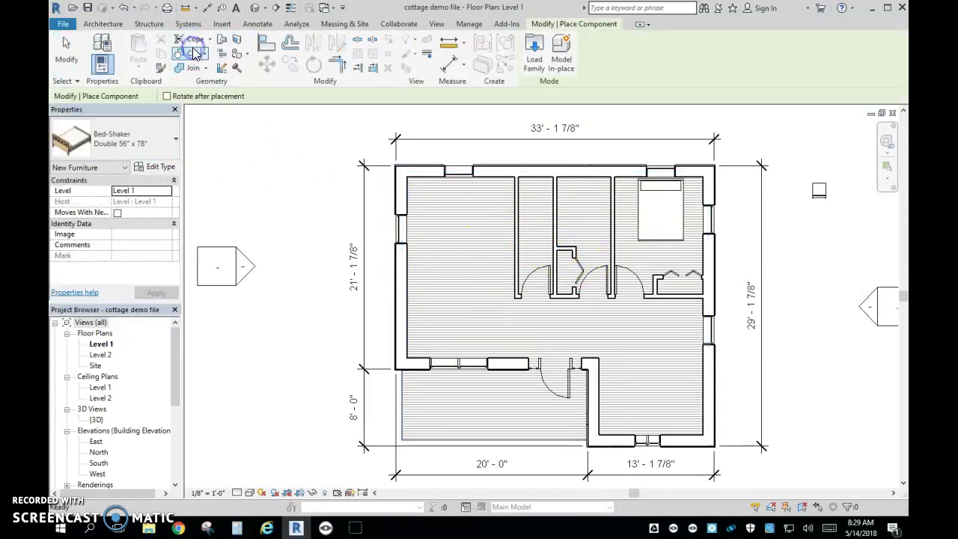
{"action": "left_click", "coordinate": [173, 142]}
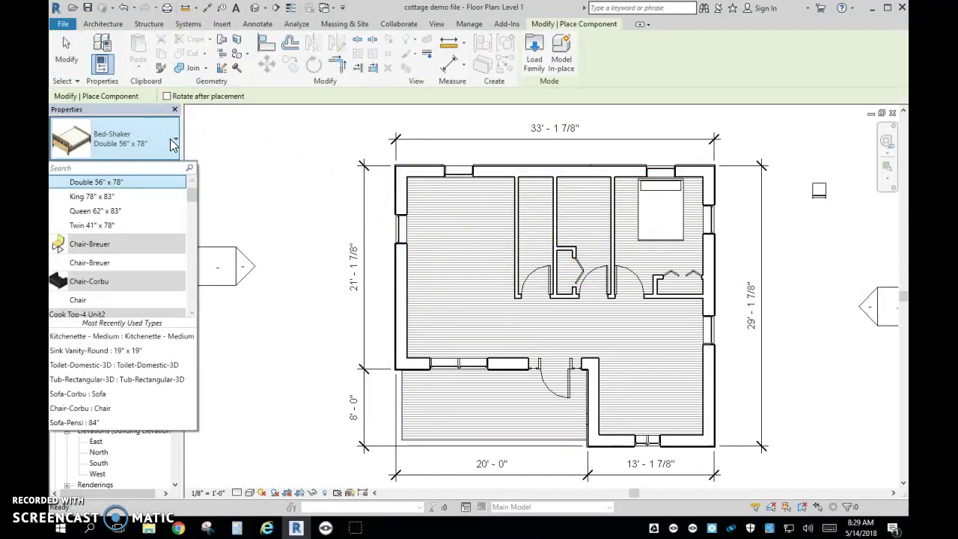
{"action": "scroll", "coordinate": [172, 224], "scroll_direction": "down", "scroll_amount": 1}
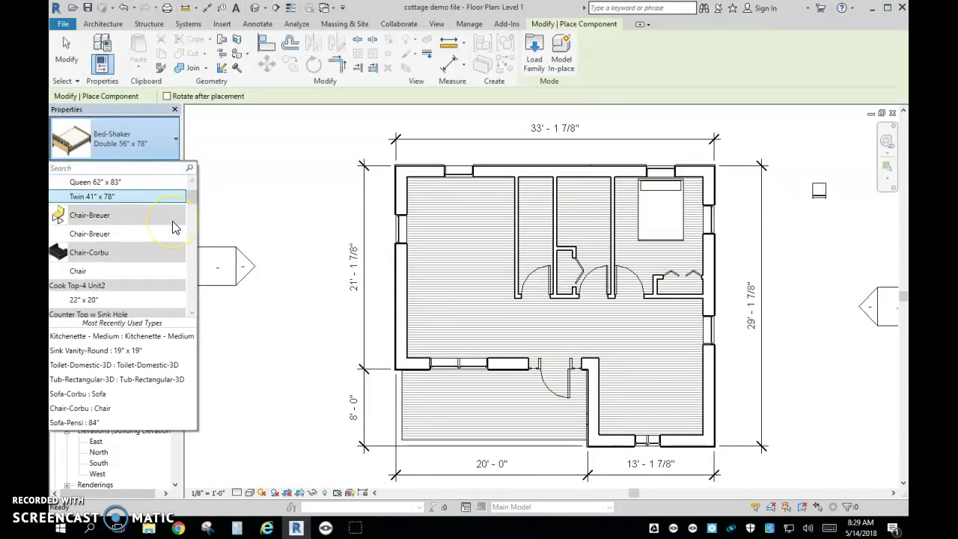
{"action": "scroll", "coordinate": [172, 225], "scroll_direction": "down", "scroll_amount": 4}
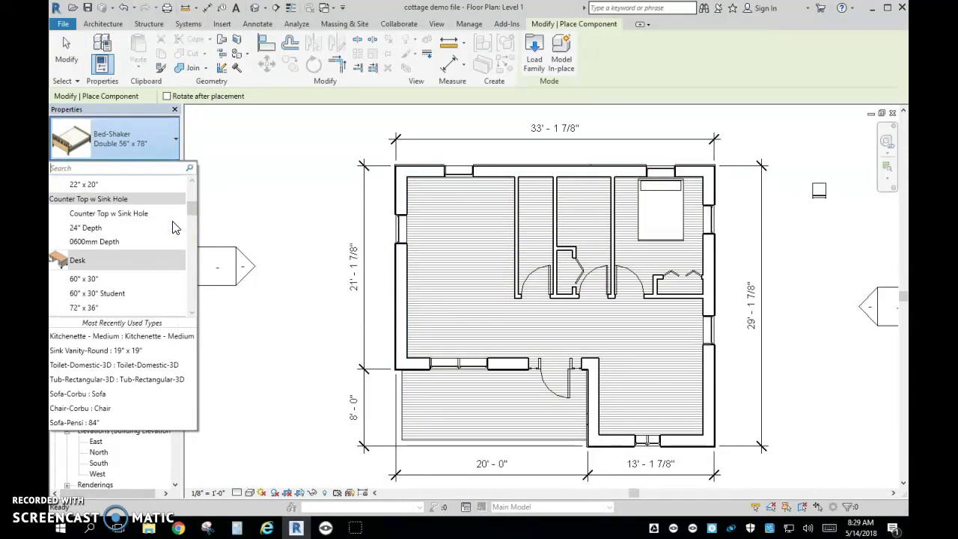
{"action": "scroll", "coordinate": [172, 224], "scroll_direction": "up", "scroll_amount": 3}
{"action": "left_click", "coordinate": [119, 218]}
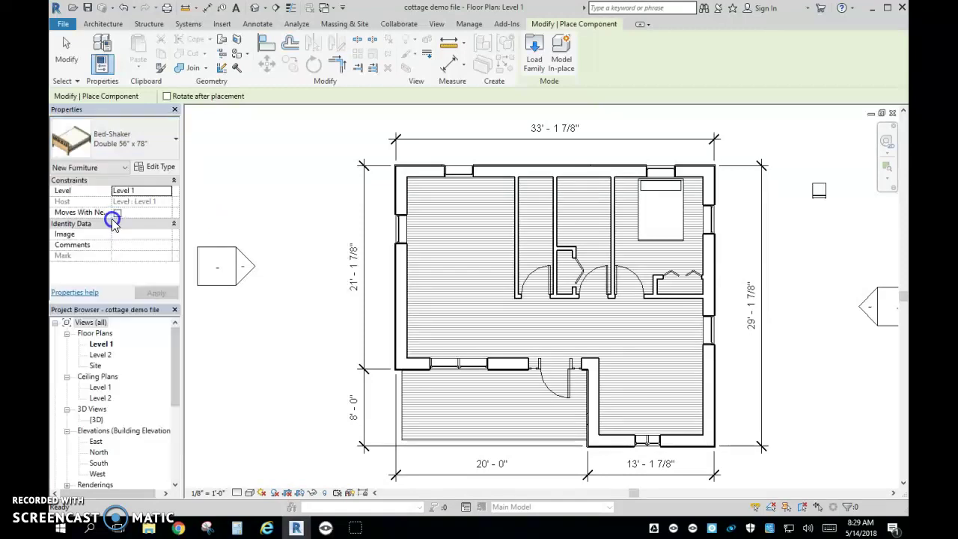
{"action": "left_click", "coordinate": [456, 247]}
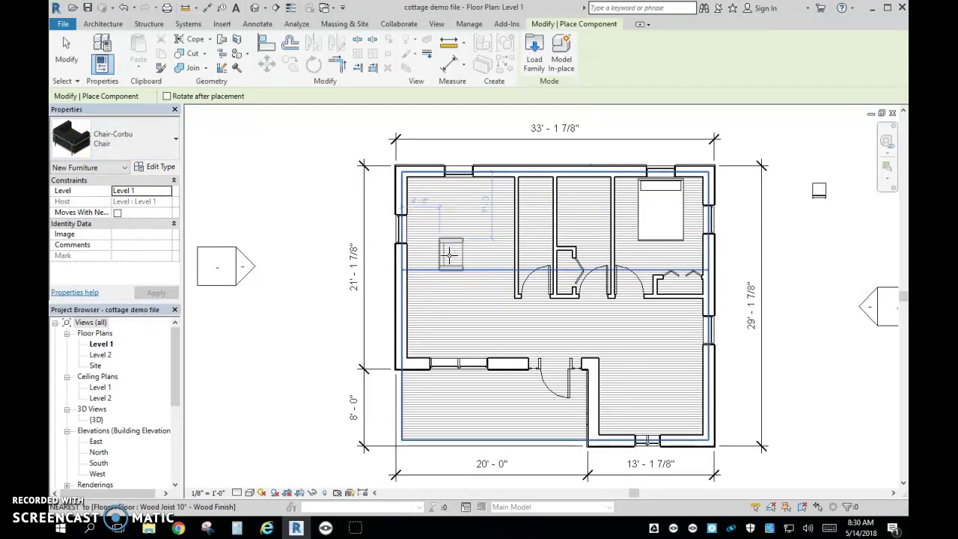
{"action": "key", "text": "space"}
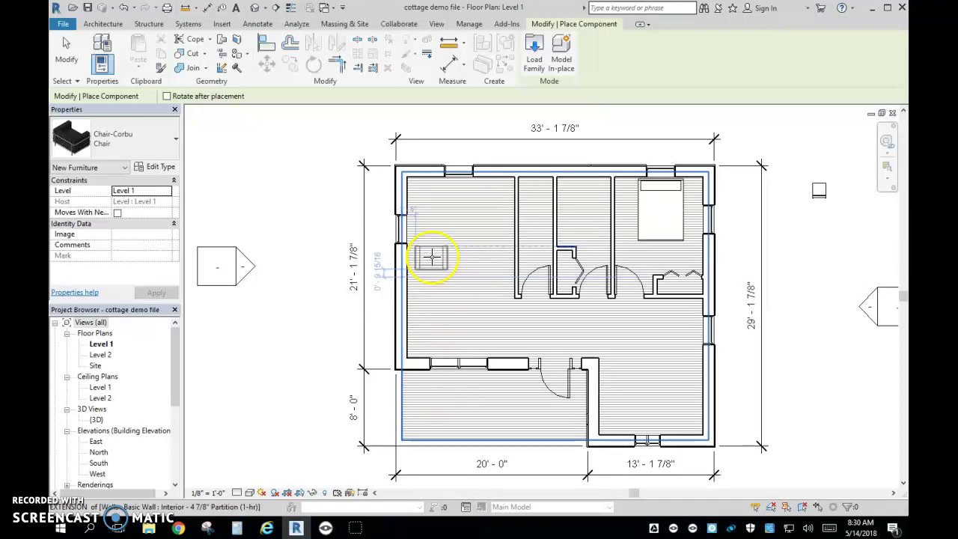
{"action": "left_click", "coordinate": [453, 260]}
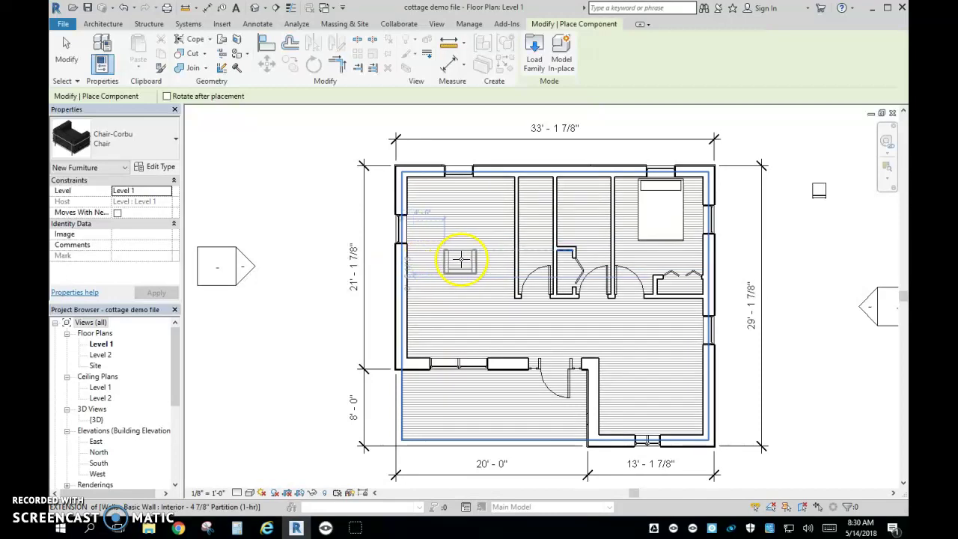
{"action": "left_click", "coordinate": [460, 259]}
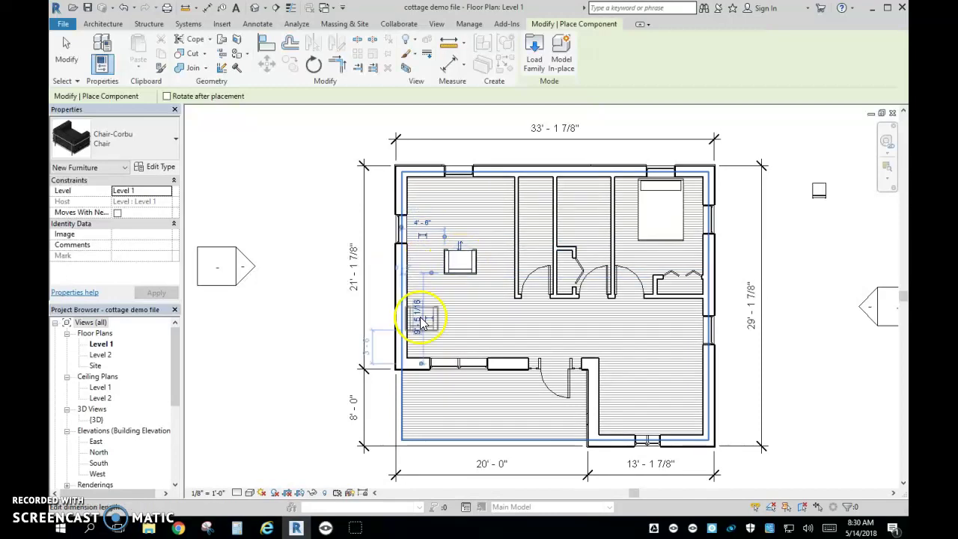
- Place a Sofa-Corbu sofa in the large left room's upper-right corner, rotated so its back is against the partition wall
{"action": "left_click", "coordinate": [131, 138]}
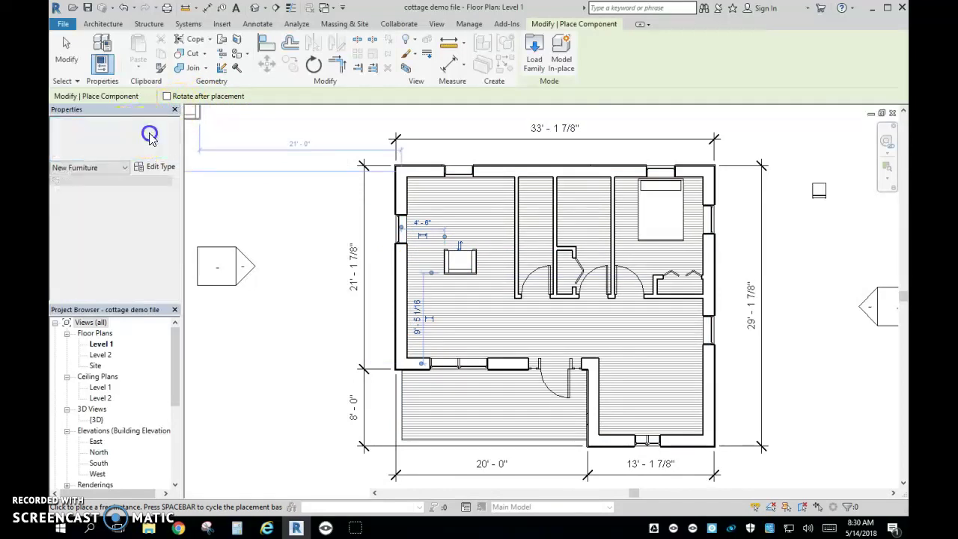
{"action": "scroll", "coordinate": [155, 226], "scroll_direction": "up", "scroll_amount": 2}
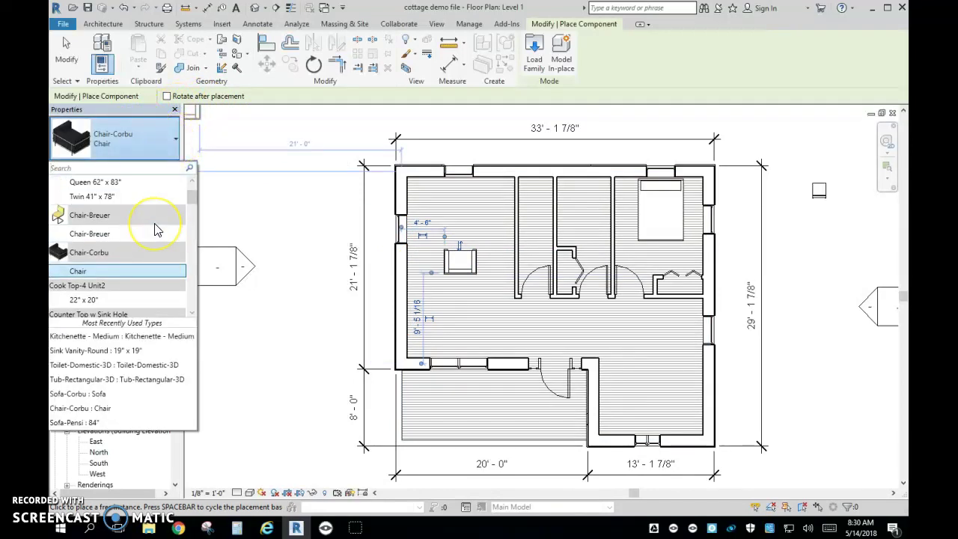
{"action": "scroll", "coordinate": [155, 225], "scroll_direction": "down", "scroll_amount": 1}
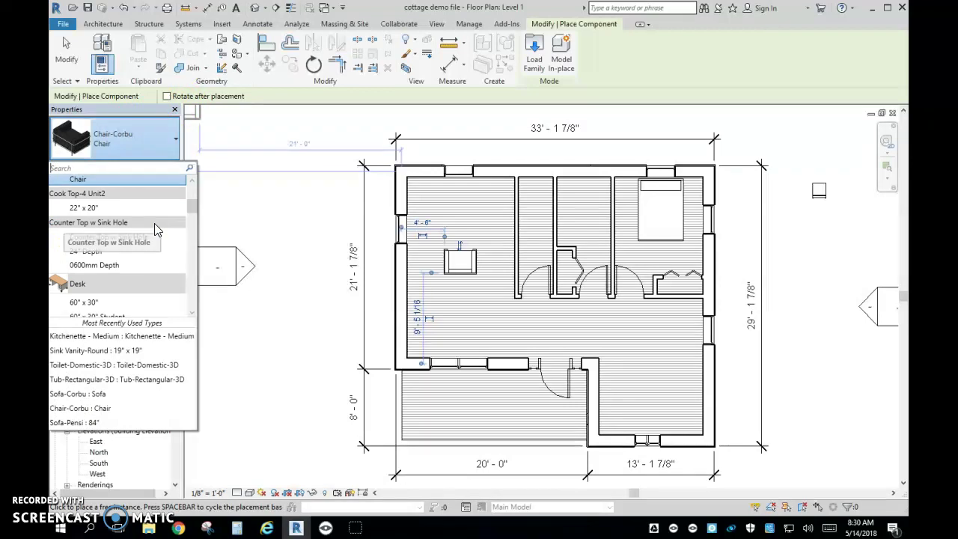
{"action": "scroll", "coordinate": [154, 223], "scroll_direction": "down", "scroll_amount": 8}
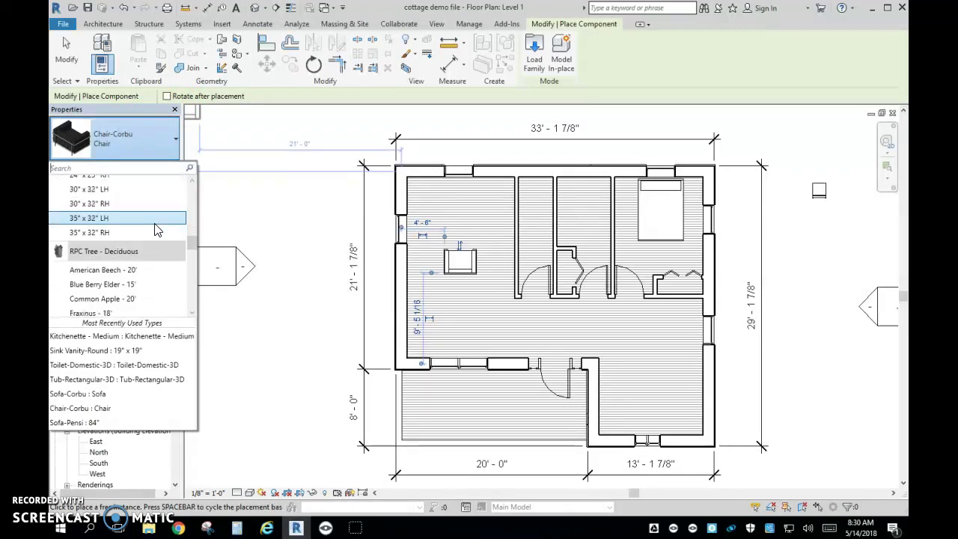
{"action": "scroll", "coordinate": [155, 226], "scroll_direction": "down", "scroll_amount": 6}
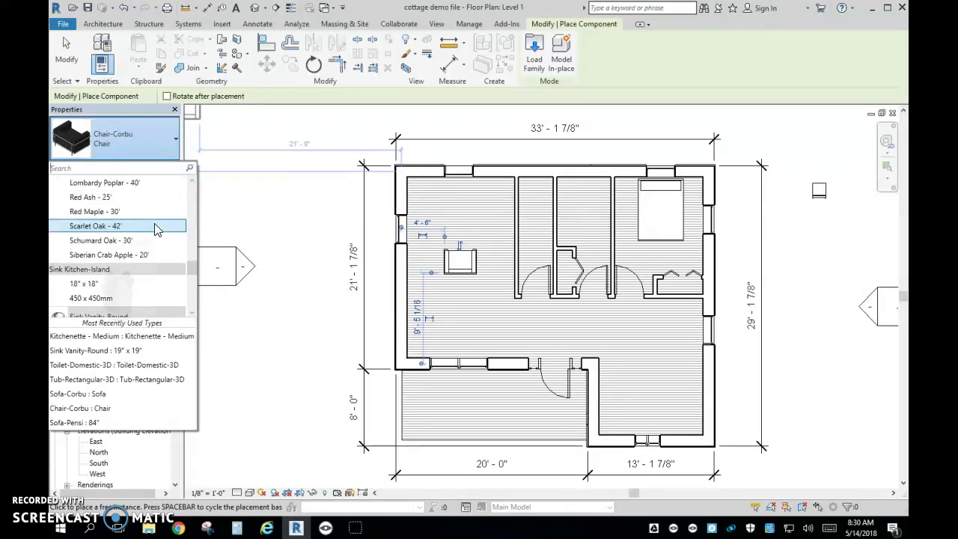
{"action": "scroll", "coordinate": [154, 223], "scroll_direction": "down", "scroll_amount": 4}
{"action": "left_click", "coordinate": [86, 258]}
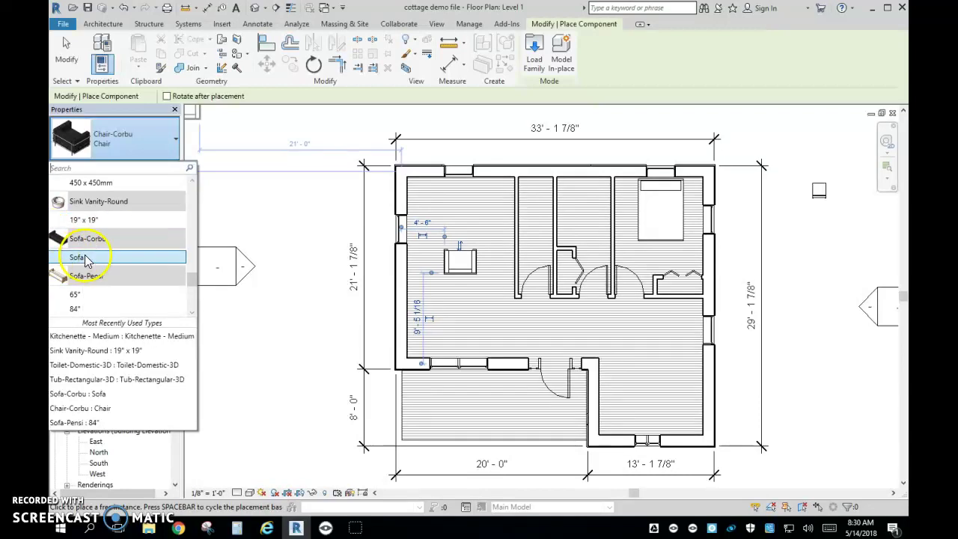
{"action": "left_click", "coordinate": [86, 259]}
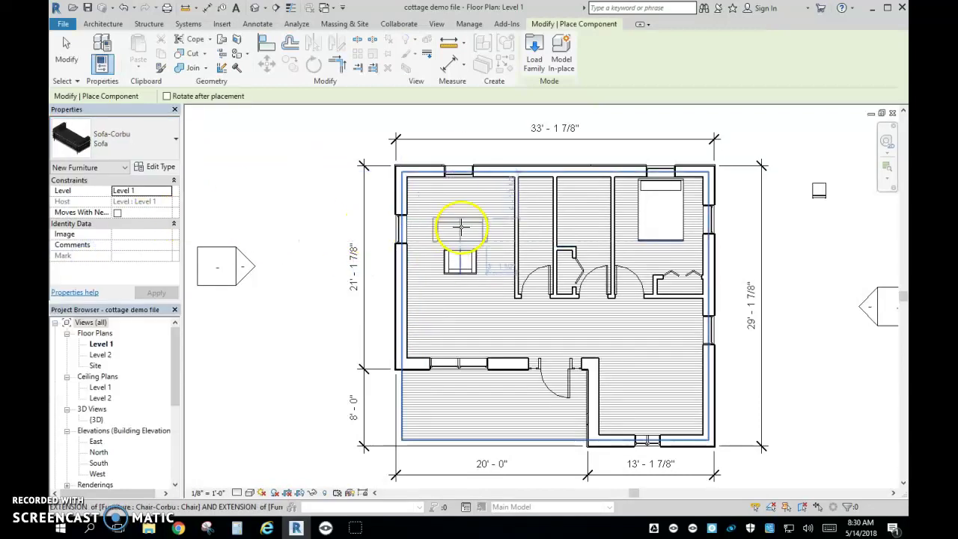
{"action": "key", "text": "space"}
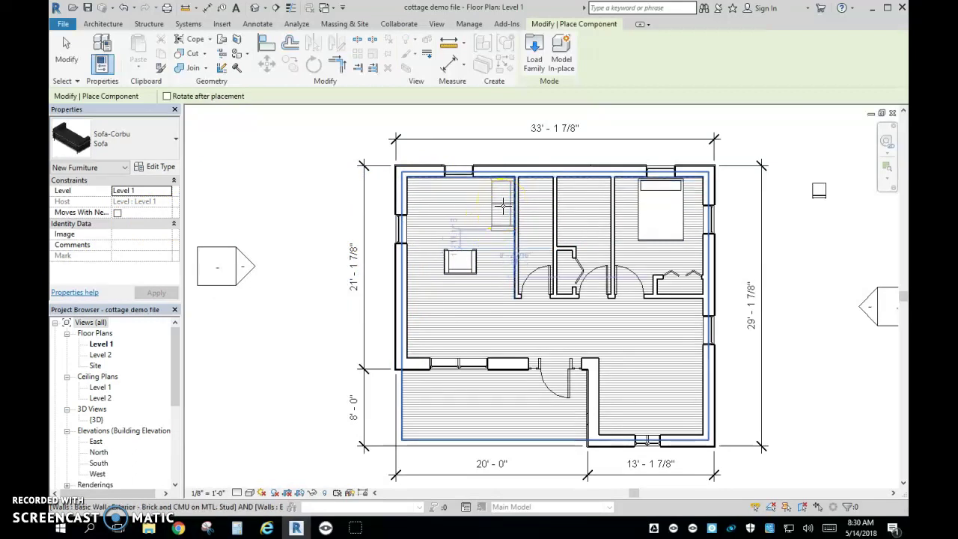
{"action": "left_click", "coordinate": [502, 205]}
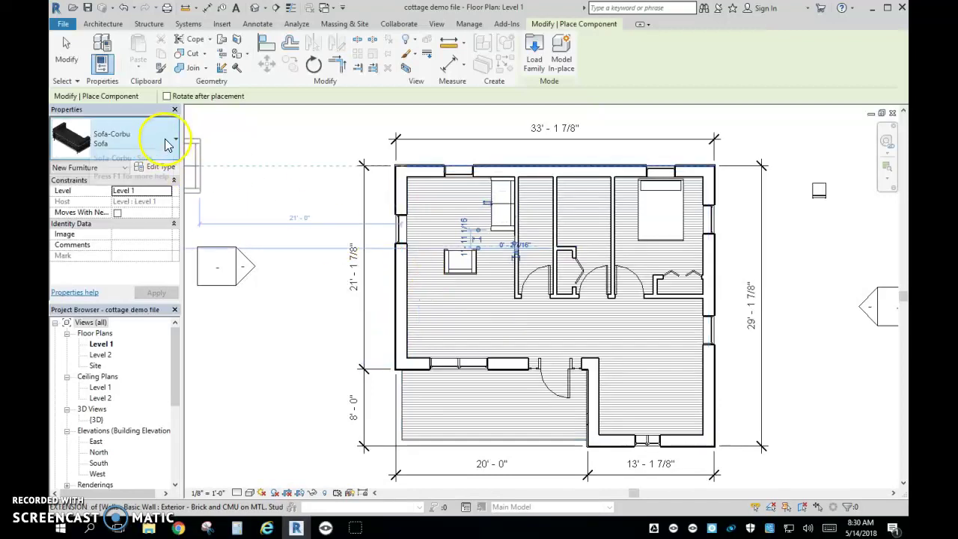
- Look through the loaded component types and choose Tub-Rectangular-3D for placement
{"action": "left_click", "coordinate": [169, 144]}
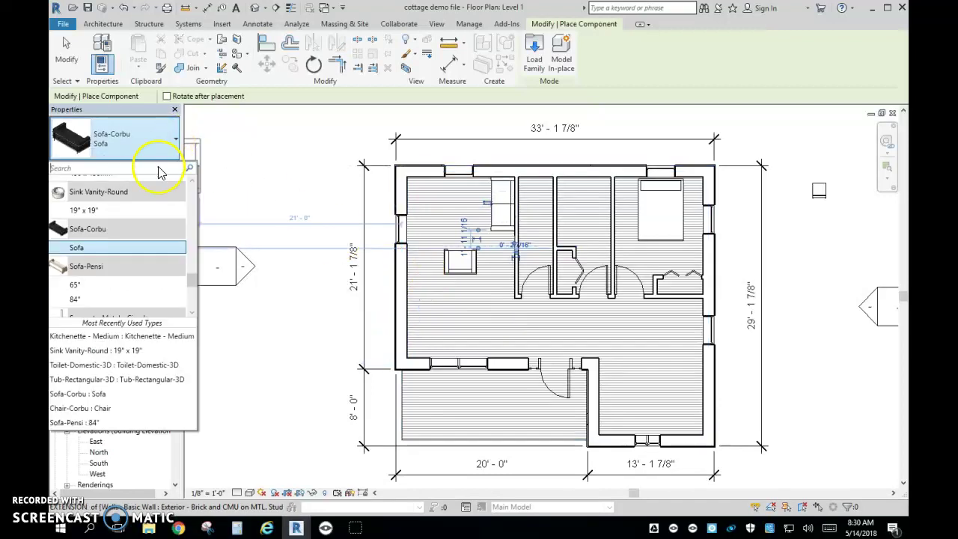
{"action": "scroll", "coordinate": [145, 249], "scroll_direction": "up", "scroll_amount": 8}
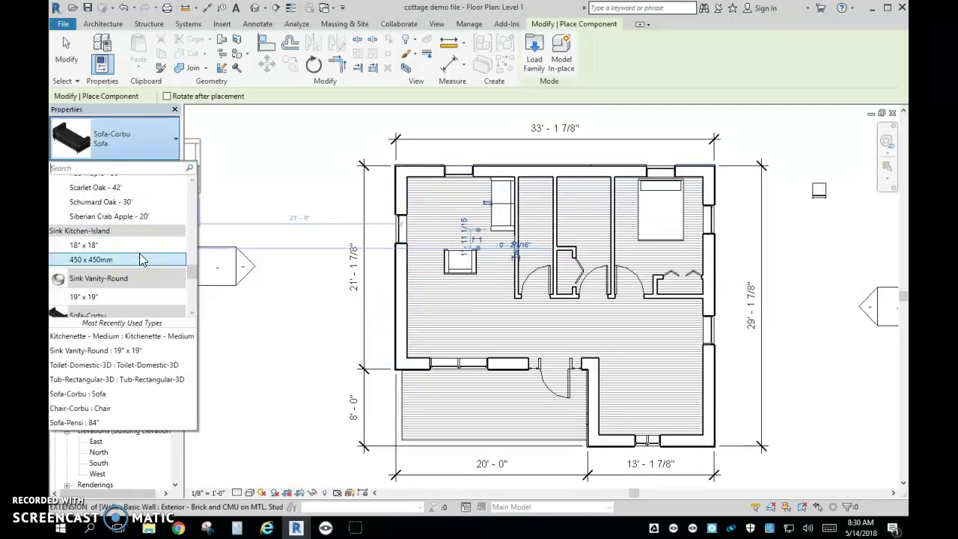
{"action": "scroll", "coordinate": [142, 260], "scroll_direction": "up", "scroll_amount": 10}
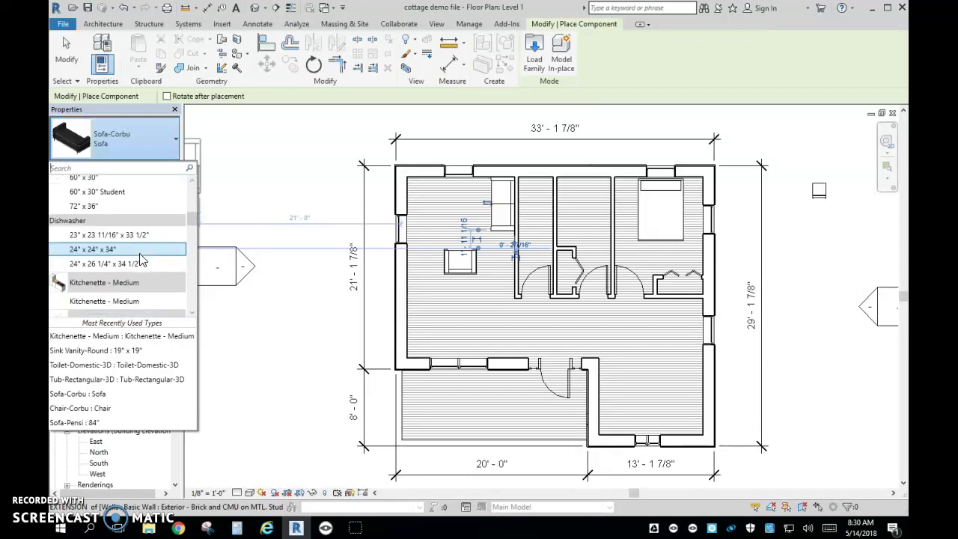
{"action": "scroll", "coordinate": [140, 257], "scroll_direction": "down", "scroll_amount": 1}
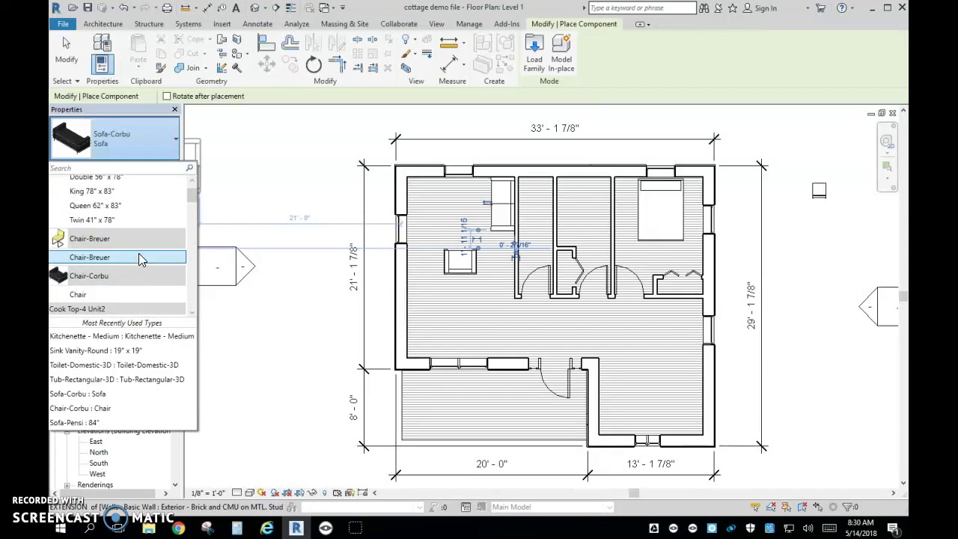
{"action": "scroll", "coordinate": [140, 256], "scroll_direction": "up", "scroll_amount": 1}
{"action": "scroll", "coordinate": [140, 257], "scroll_direction": "down", "scroll_amount": 1}
{"action": "scroll", "coordinate": [140, 260], "scroll_direction": "down", "scroll_amount": 10}
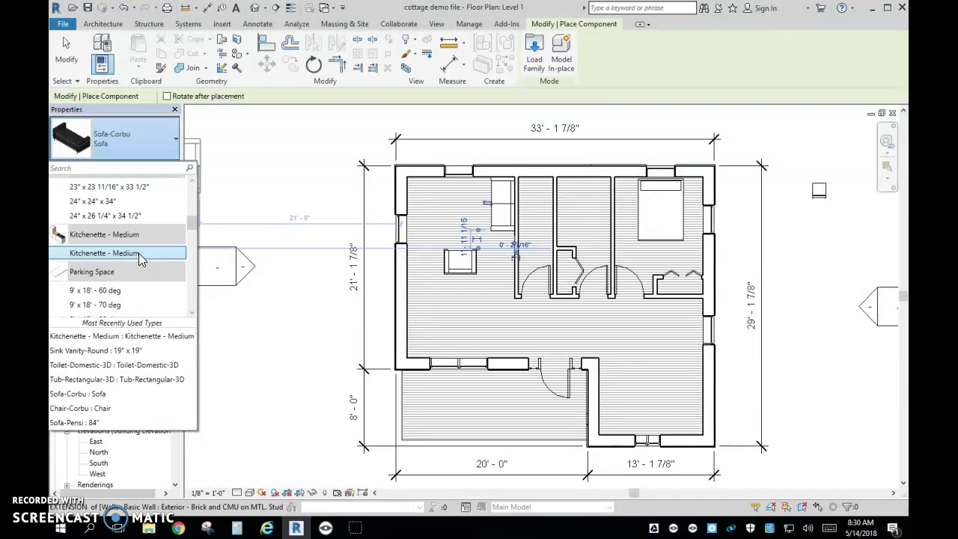
{"action": "scroll", "coordinate": [140, 260], "scroll_direction": "down", "scroll_amount": 15}
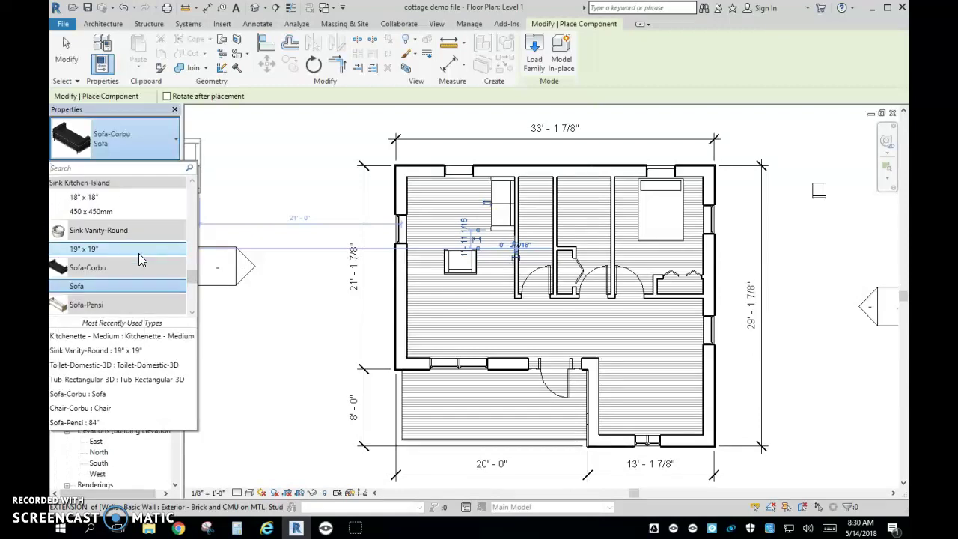
{"action": "scroll", "coordinate": [140, 258], "scroll_direction": "down", "scroll_amount": 8}
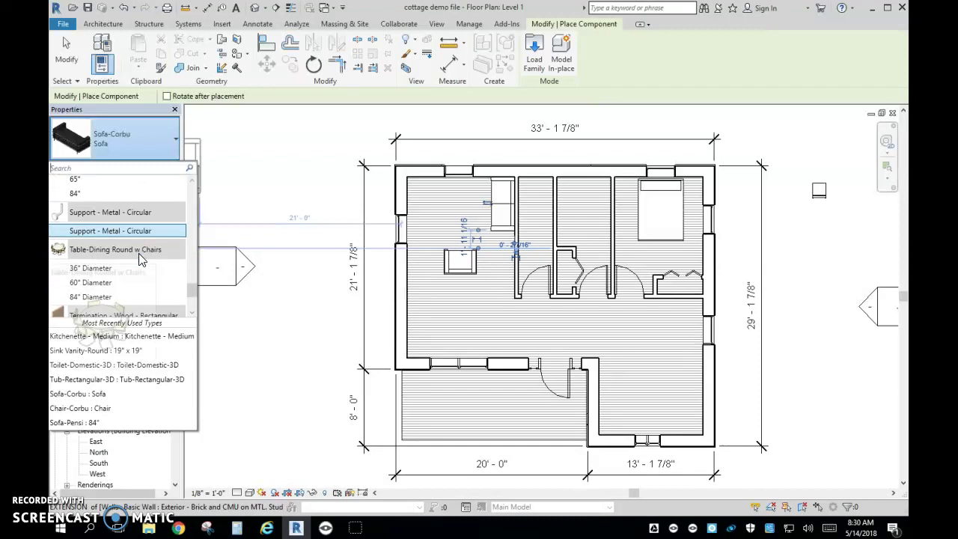
{"action": "scroll", "coordinate": [140, 259], "scroll_direction": "down", "scroll_amount": 4}
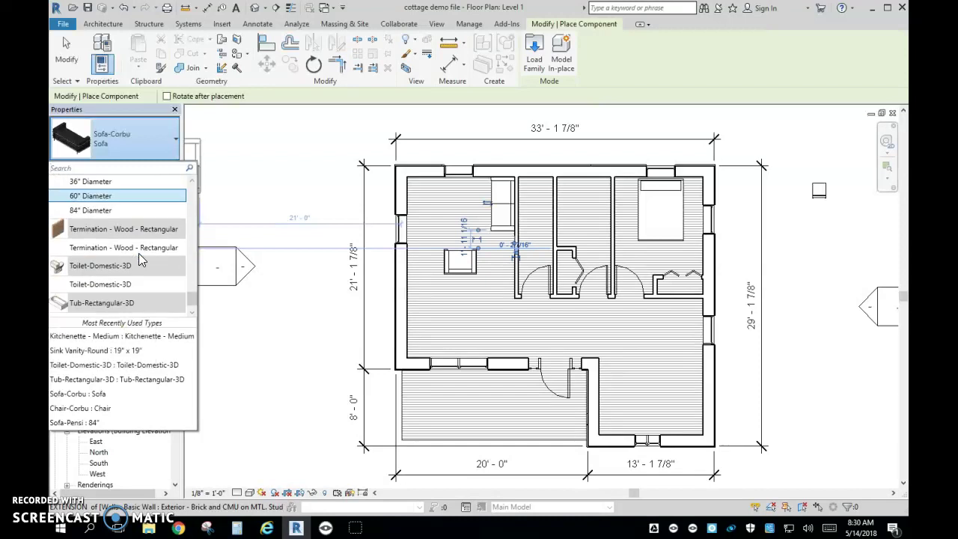
{"action": "left_click", "coordinate": [88, 310]}
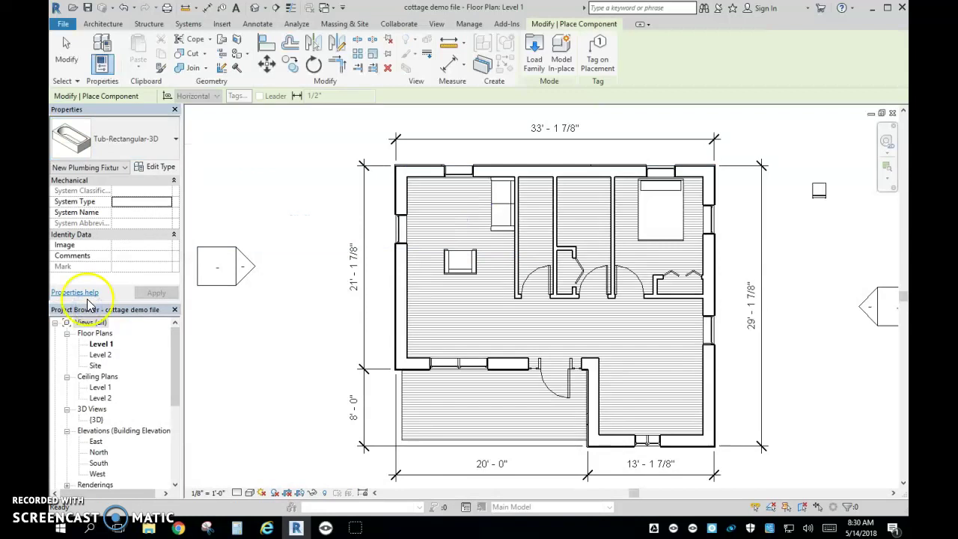
- Browse the US Imperial family library through Plumbing and Architectural, checking the Equipment folder and opening the Fixtures folder
{"action": "left_click", "coordinate": [158, 167]}
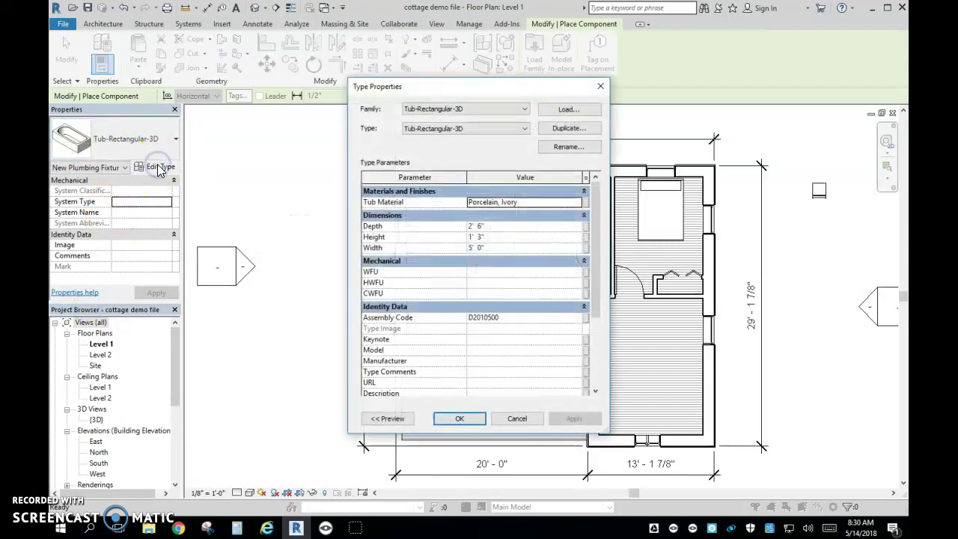
{"action": "left_click", "coordinate": [567, 111]}
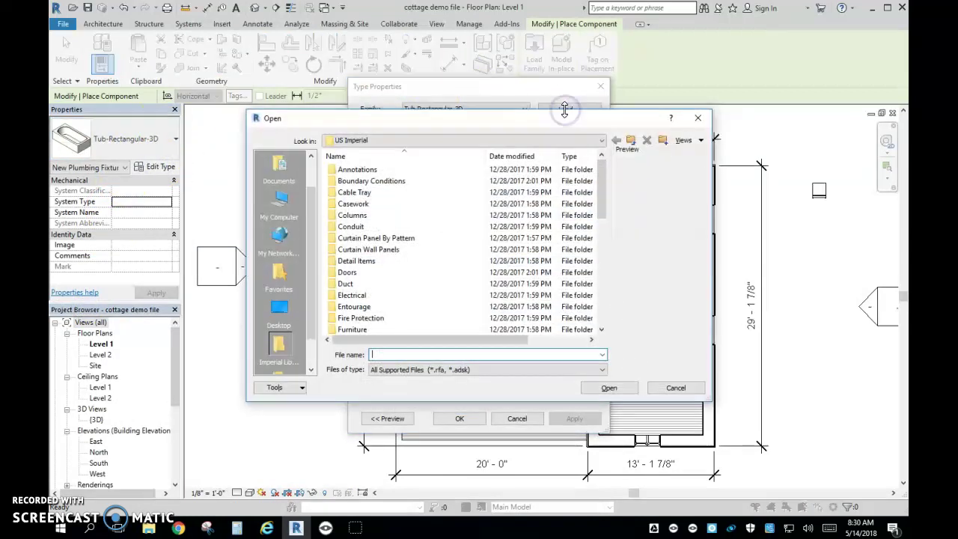
{"action": "scroll", "coordinate": [376, 238], "scroll_direction": "down", "scroll_amount": 1}
{"action": "scroll", "coordinate": [376, 238], "scroll_direction": "down", "scroll_amount": 1}
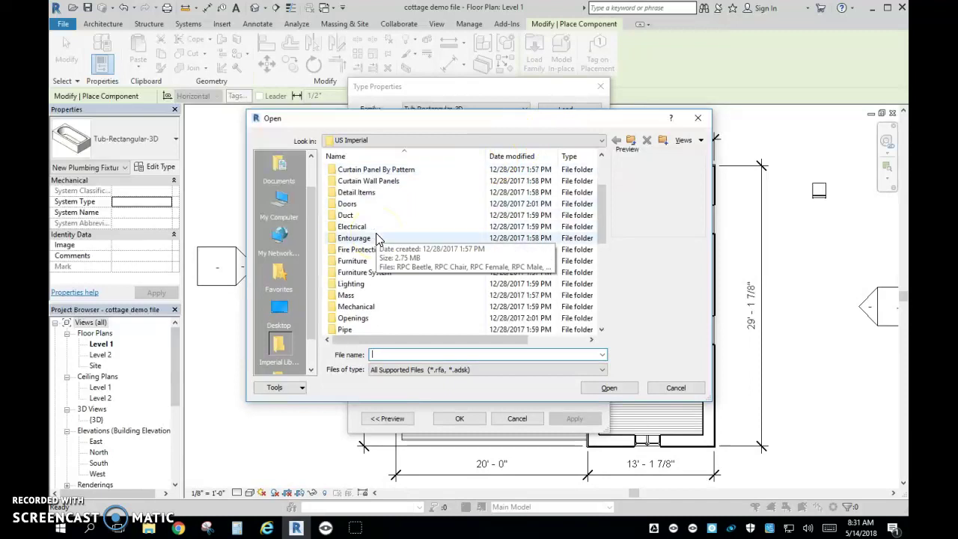
{"action": "scroll", "coordinate": [376, 238], "scroll_direction": "down", "scroll_amount": 2}
{"action": "left_click", "coordinate": [374, 285]}
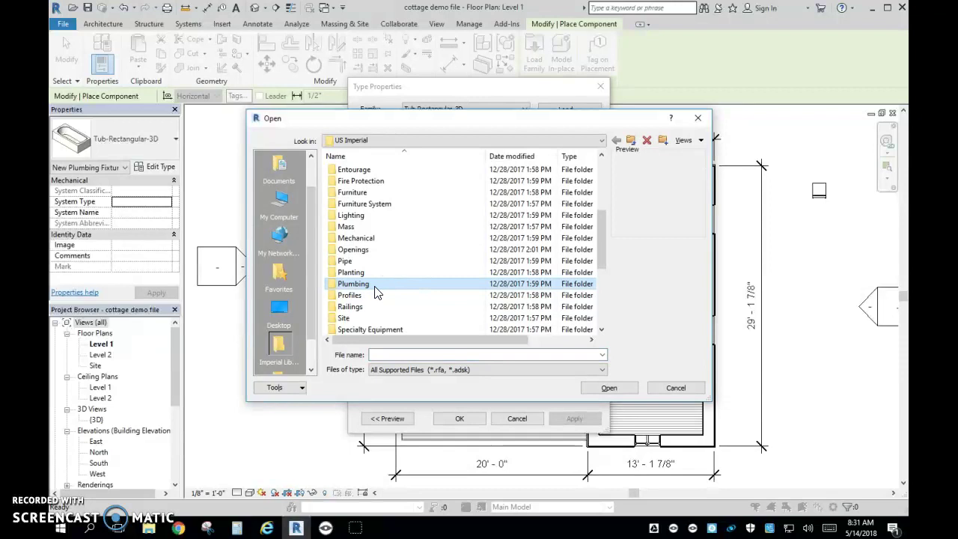
{"action": "double_click", "coordinate": [375, 287]}
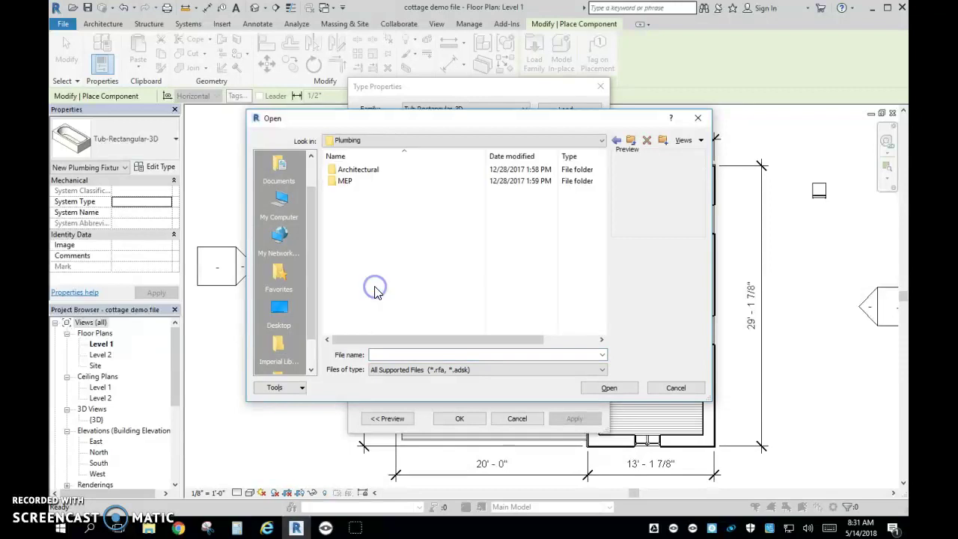
{"action": "double_click", "coordinate": [368, 170]}
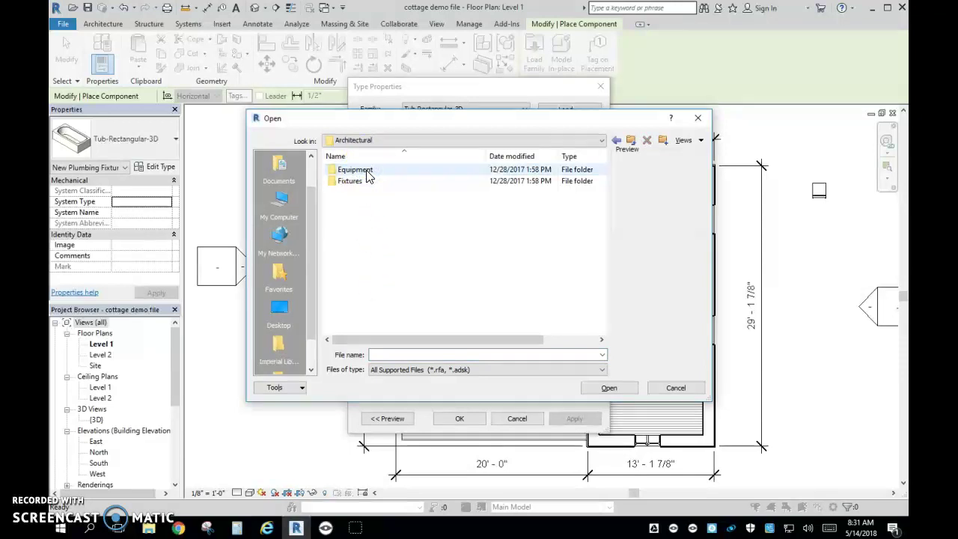
{"action": "double_click", "coordinate": [355, 170]}
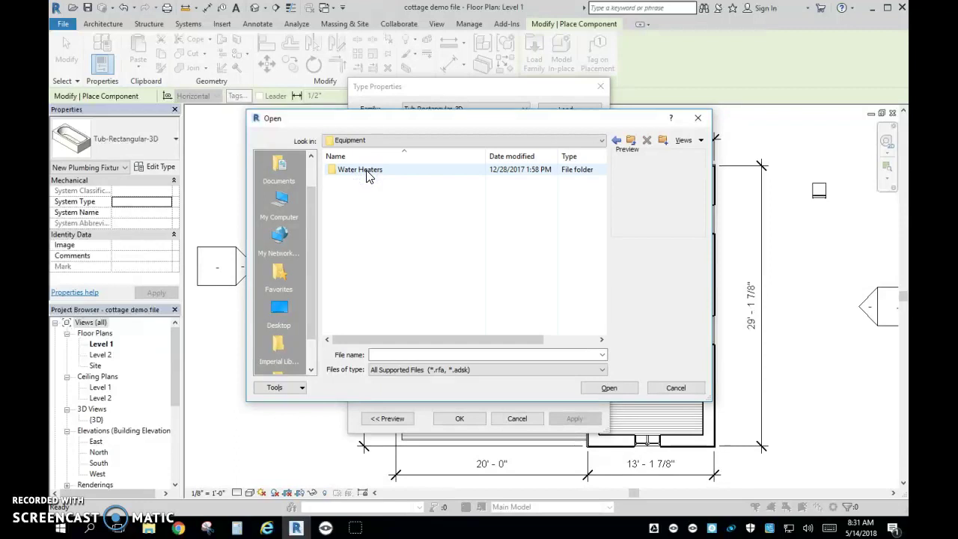
{"action": "left_click", "coordinate": [617, 140]}
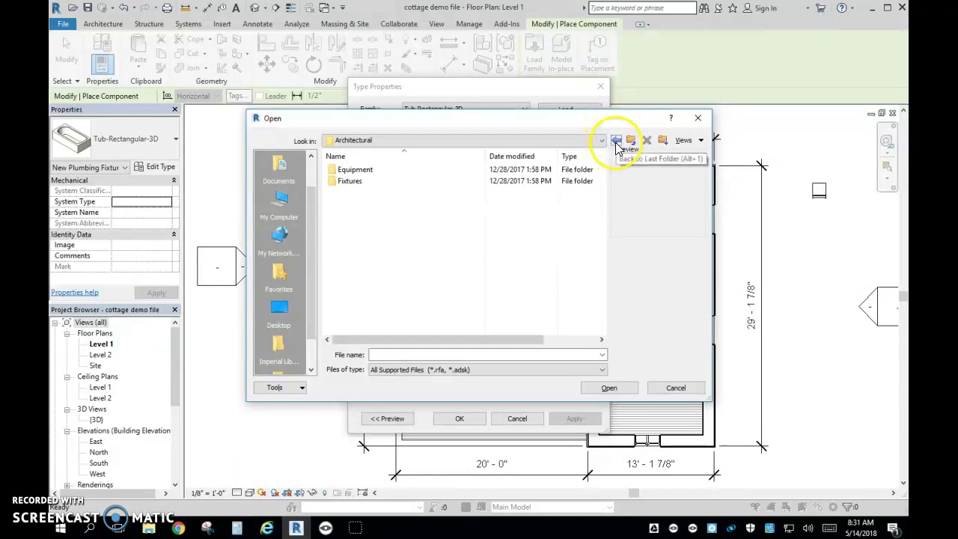
{"action": "double_click", "coordinate": [361, 183]}
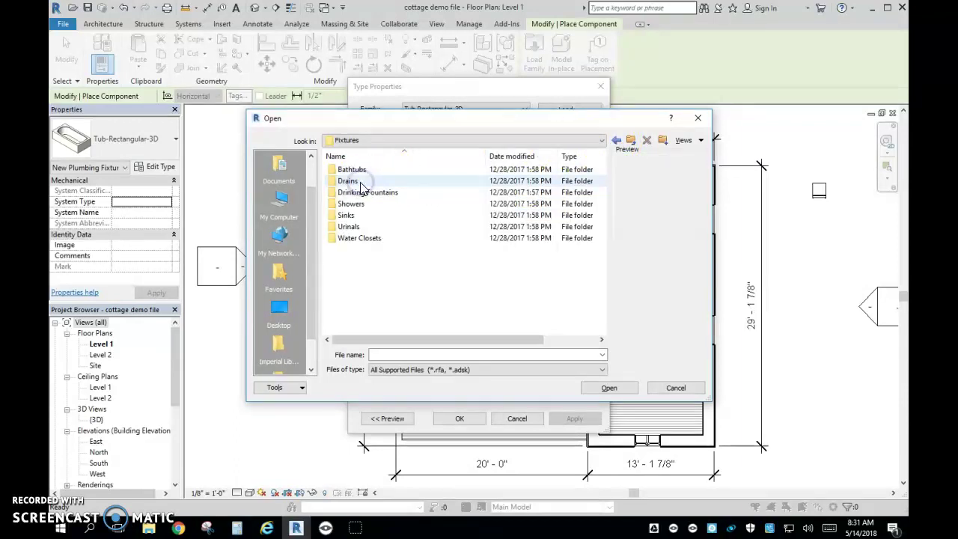
- Preview the four tub families in the Bathtubs folder, then close the library and type properties without loading any
{"action": "double_click", "coordinate": [355, 170]}
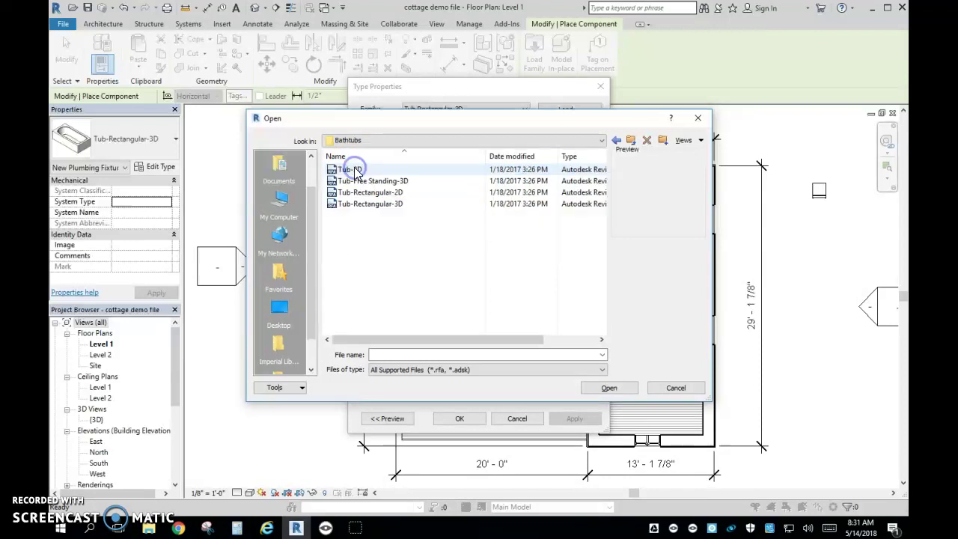
{"action": "left_click", "coordinate": [365, 170]}
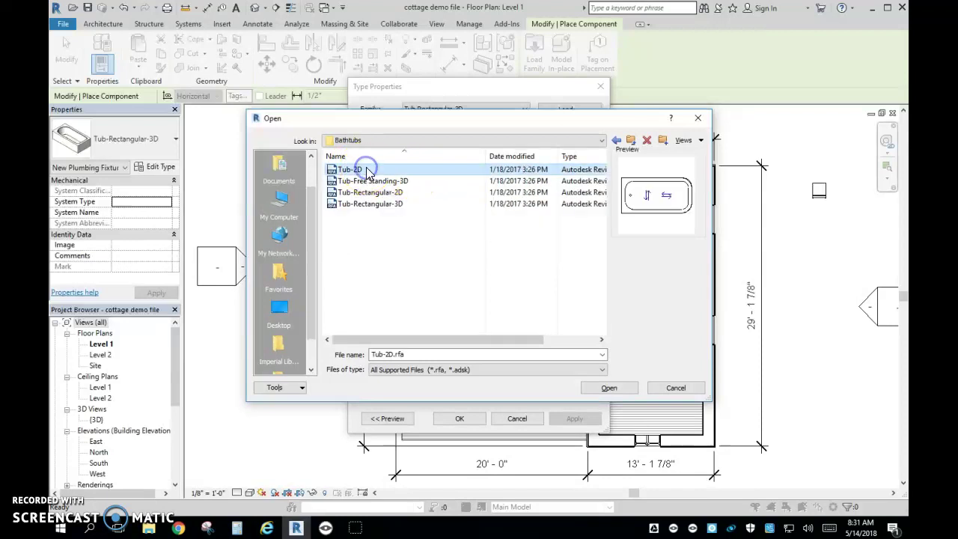
{"action": "left_click", "coordinate": [391, 182]}
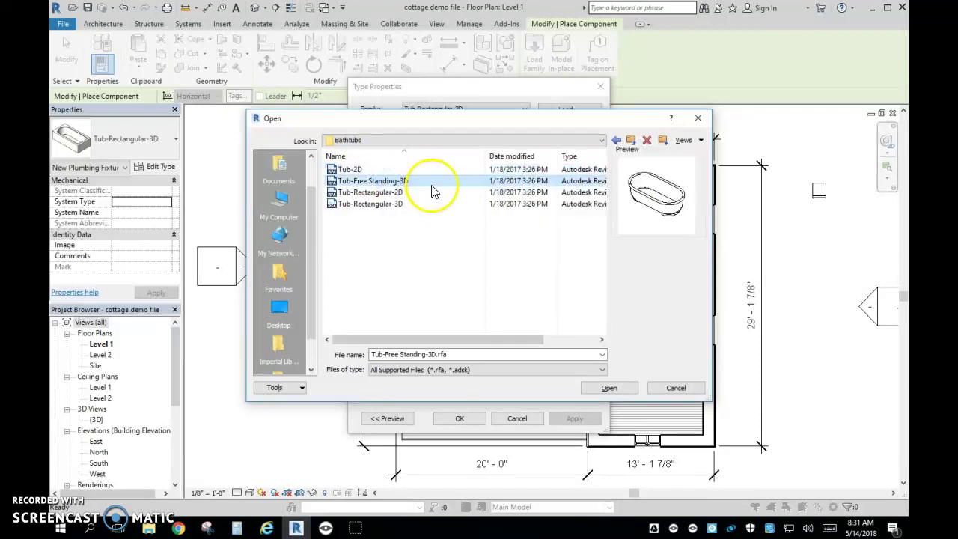
{"action": "left_click", "coordinate": [396, 193]}
{"action": "left_click", "coordinate": [401, 205]}
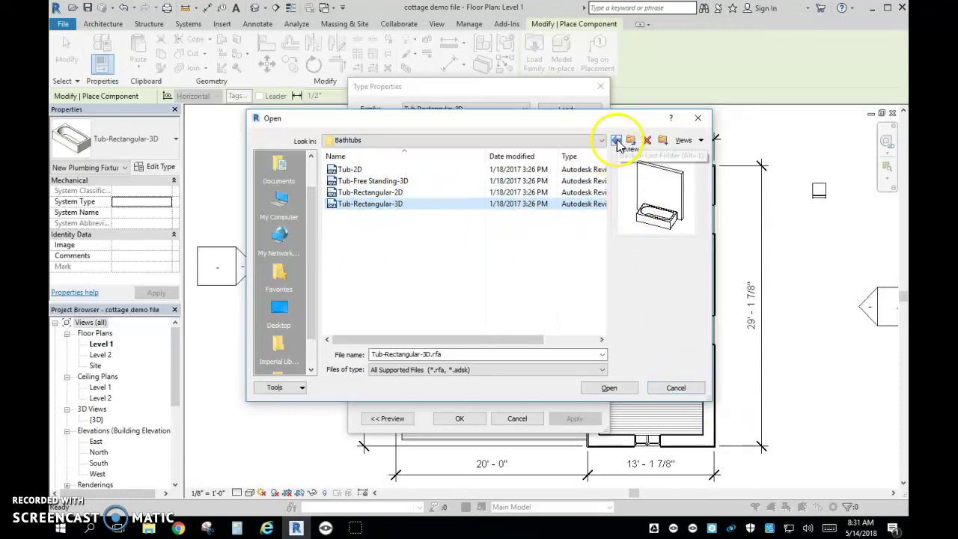
{"action": "left_click", "coordinate": [675, 387]}
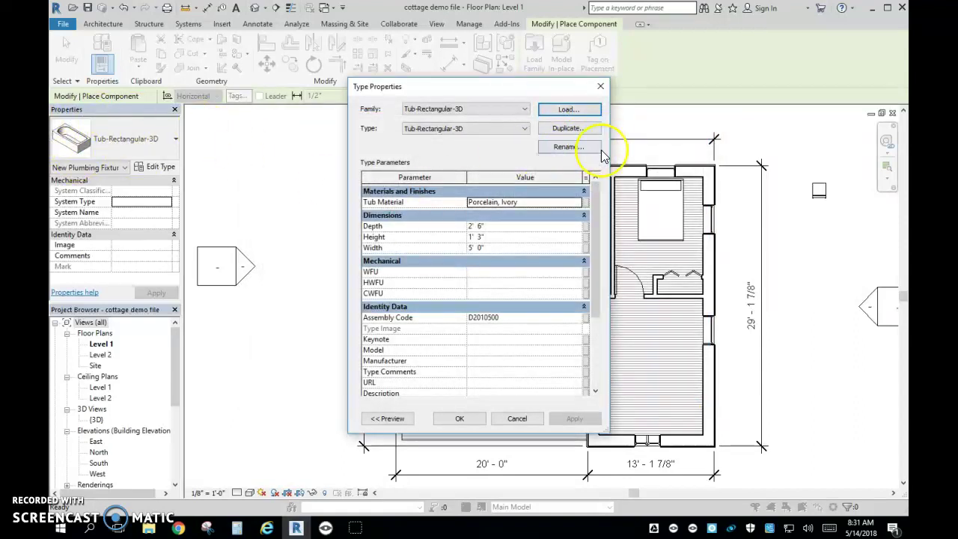
{"action": "left_click", "coordinate": [600, 87]}
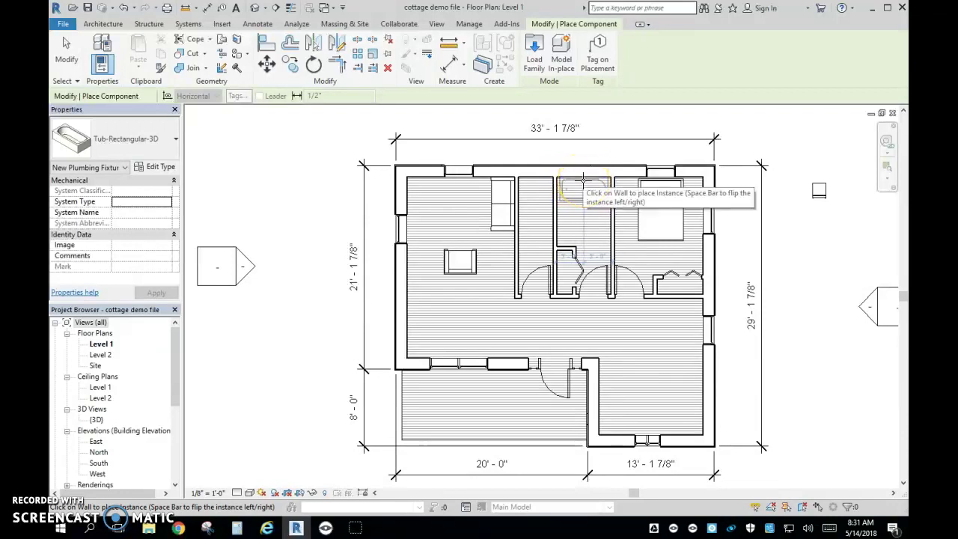
- Place the Tub-Rectangular-3D against the bathroom's upper exterior wall and a Toilet-Domestic-3D below it, backed against the left partition wall
{"action": "left_click", "coordinate": [582, 179]}
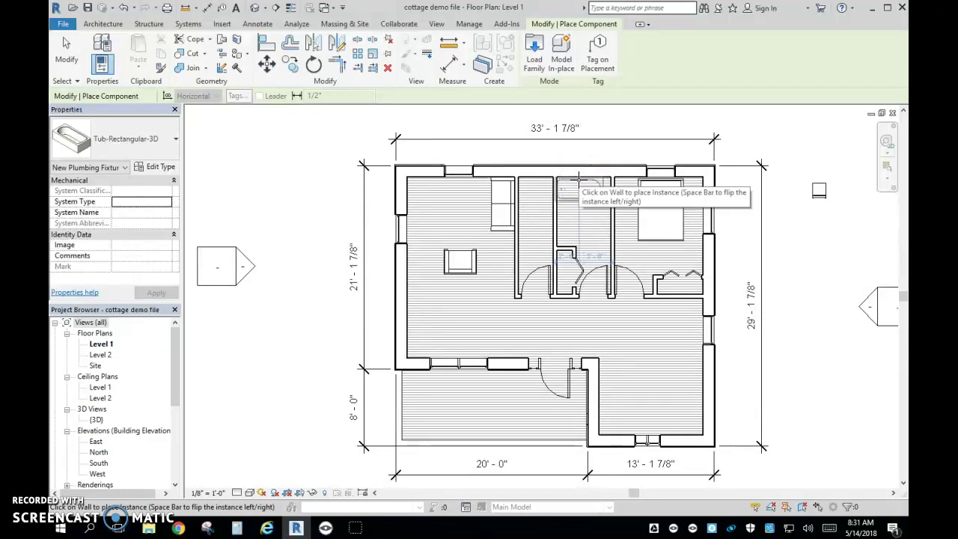
{"action": "left_click", "coordinate": [578, 182]}
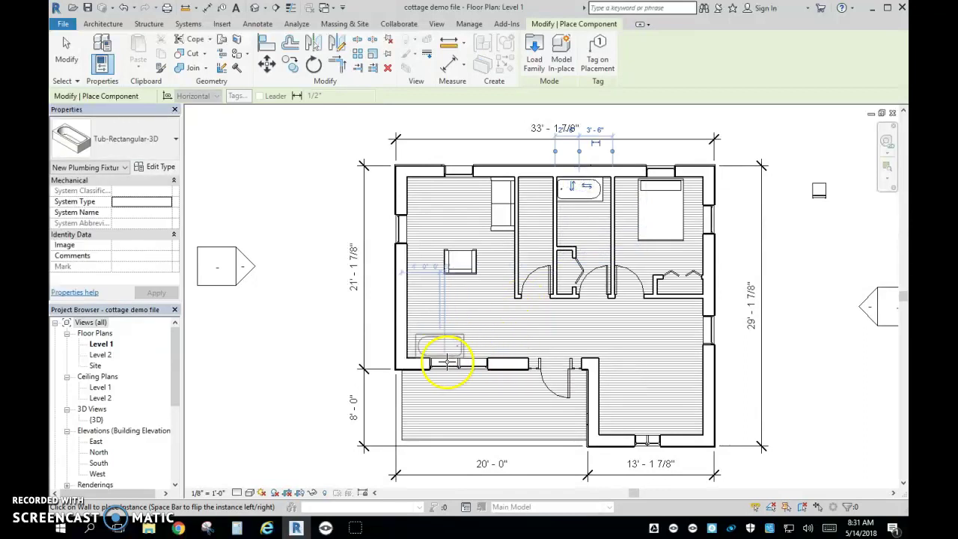
{"action": "left_click", "coordinate": [174, 140]}
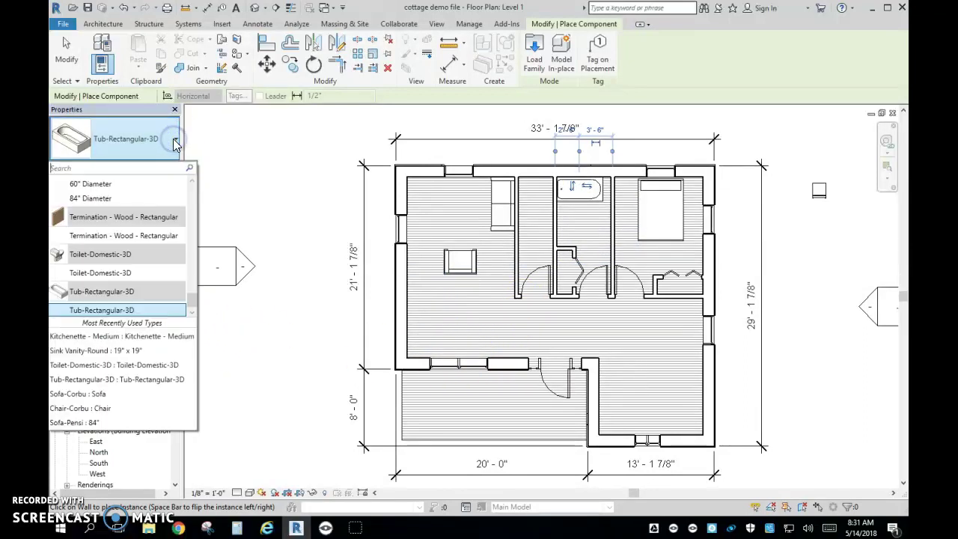
{"action": "left_click", "coordinate": [113, 272]}
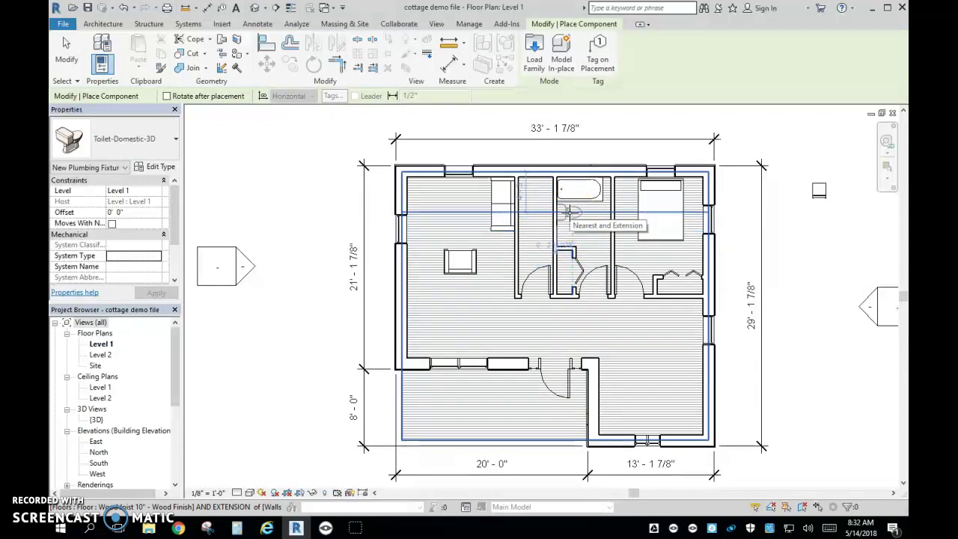
{"action": "left_click", "coordinate": [570, 234]}
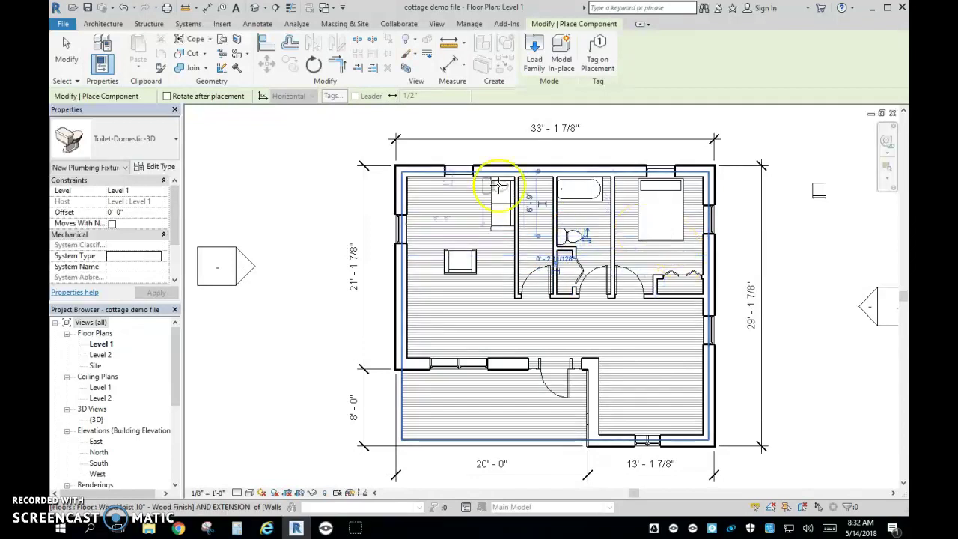
- Place a 19" x 19" Sink Vanity-Round between the tub and toilet against the bathroom's left partition wall, about 4'-6" from the upper wall
{"action": "left_click", "coordinate": [150, 142]}
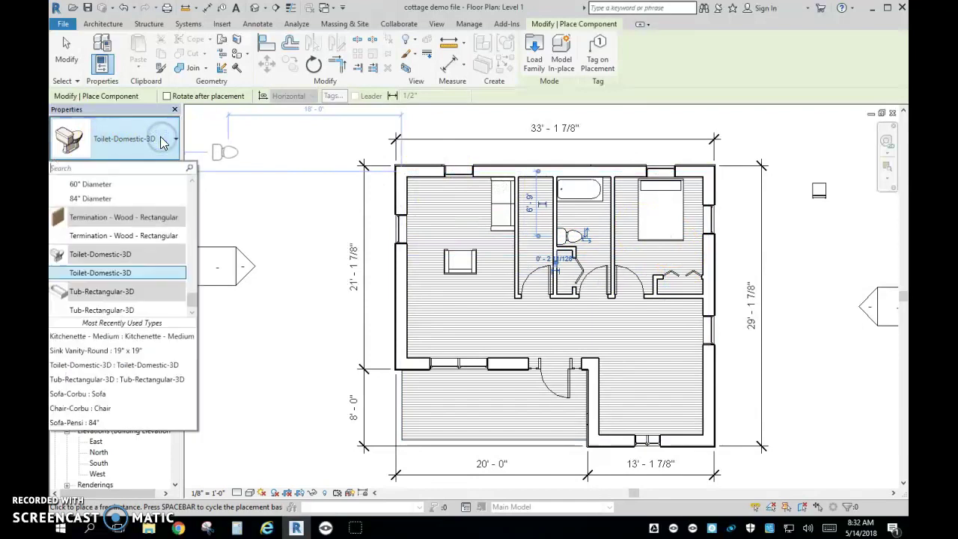
{"action": "scroll", "coordinate": [158, 263], "scroll_direction": "up", "scroll_amount": 6}
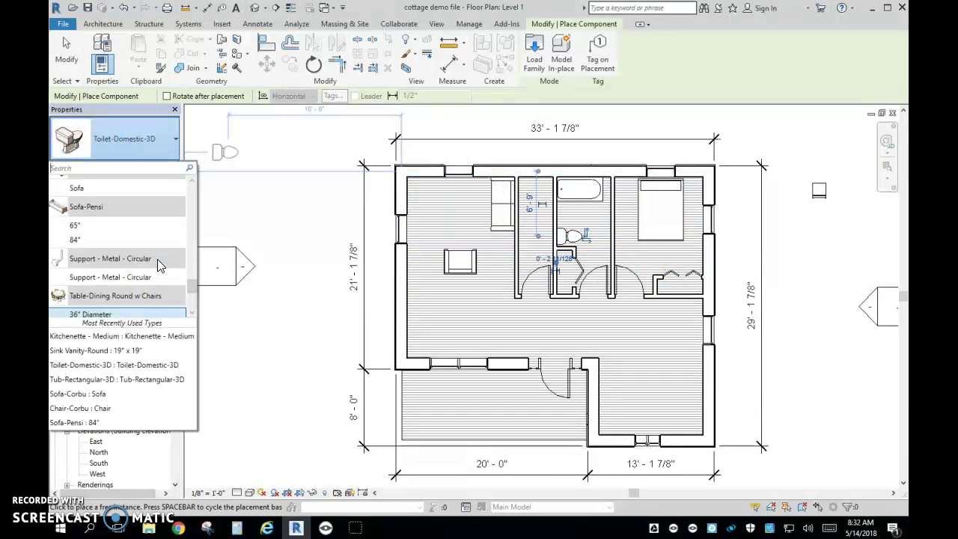
{"action": "scroll", "coordinate": [157, 259], "scroll_direction": "up", "scroll_amount": 1}
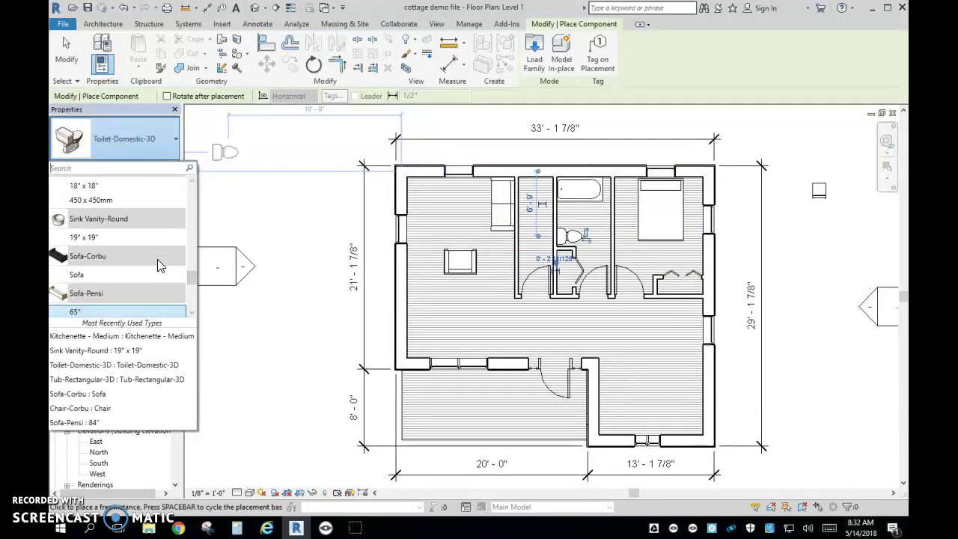
{"action": "left_click", "coordinate": [92, 238]}
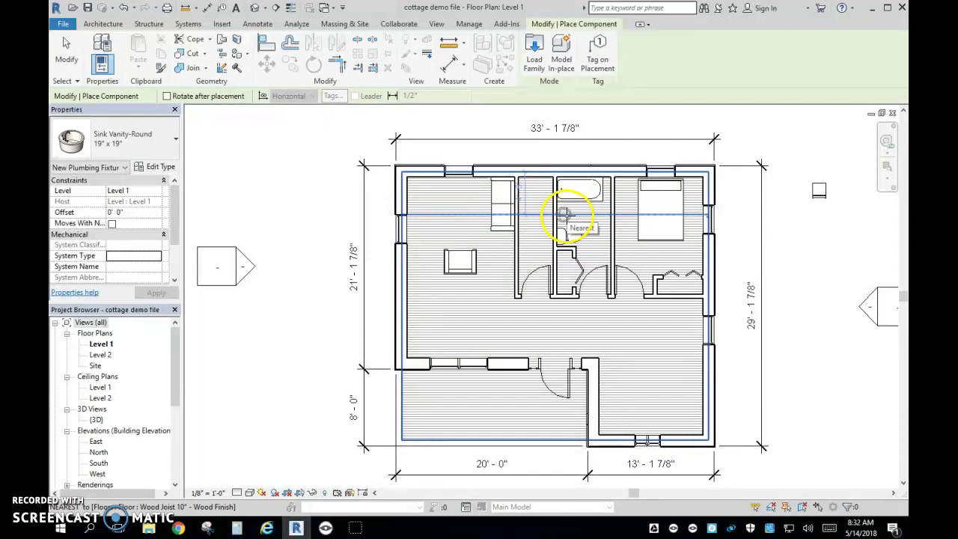
{"action": "left_click", "coordinate": [566, 216]}
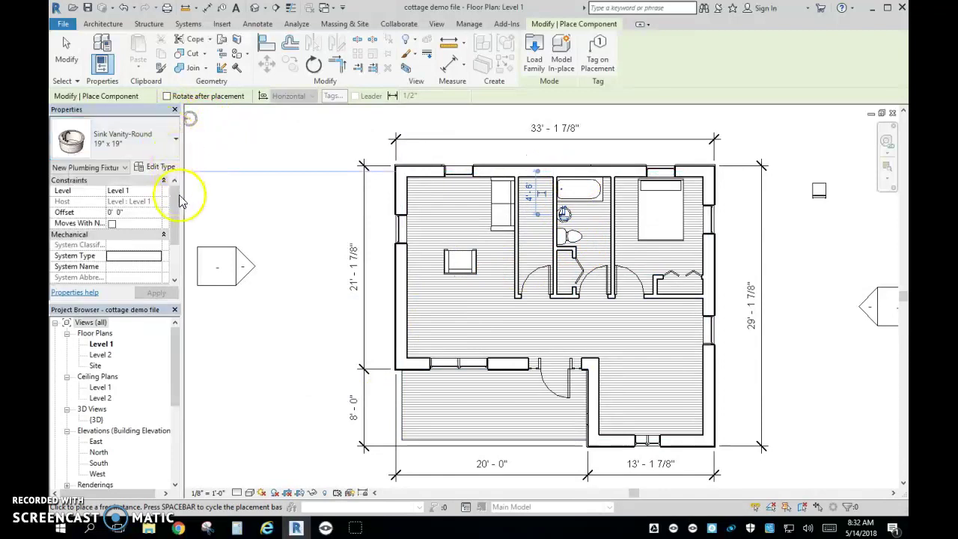
- Browse the US Imperial family library to the Domestic folder within Specialty Equipment
{"action": "left_click", "coordinate": [158, 166]}
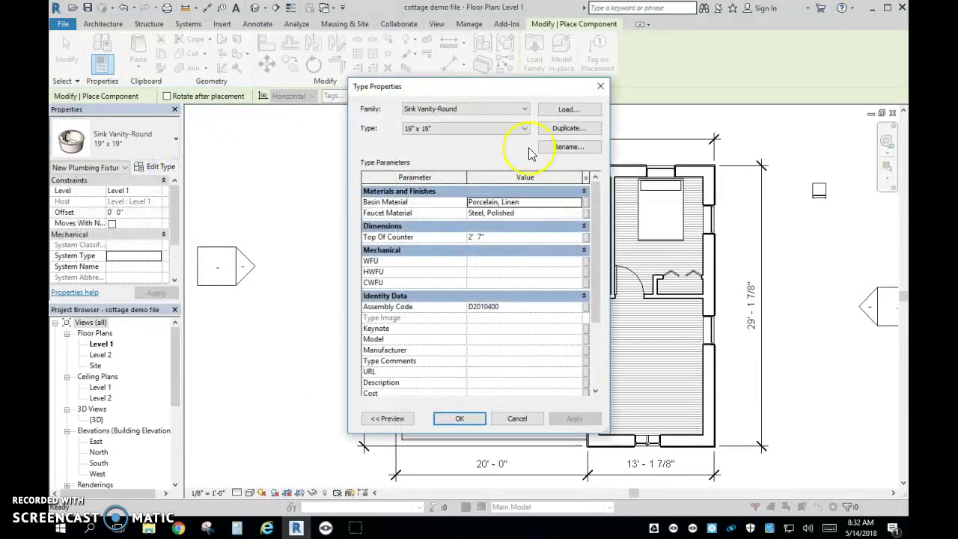
{"action": "left_click", "coordinate": [585, 111]}
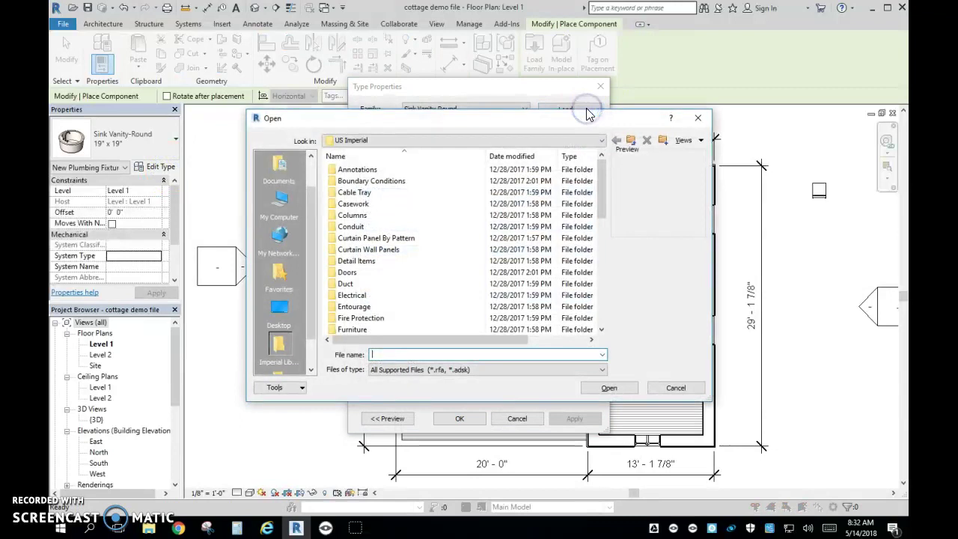
{"action": "scroll", "coordinate": [452, 264], "scroll_direction": "down", "scroll_amount": 1}
{"action": "scroll", "coordinate": [452, 265], "scroll_direction": "down", "scroll_amount": 5}
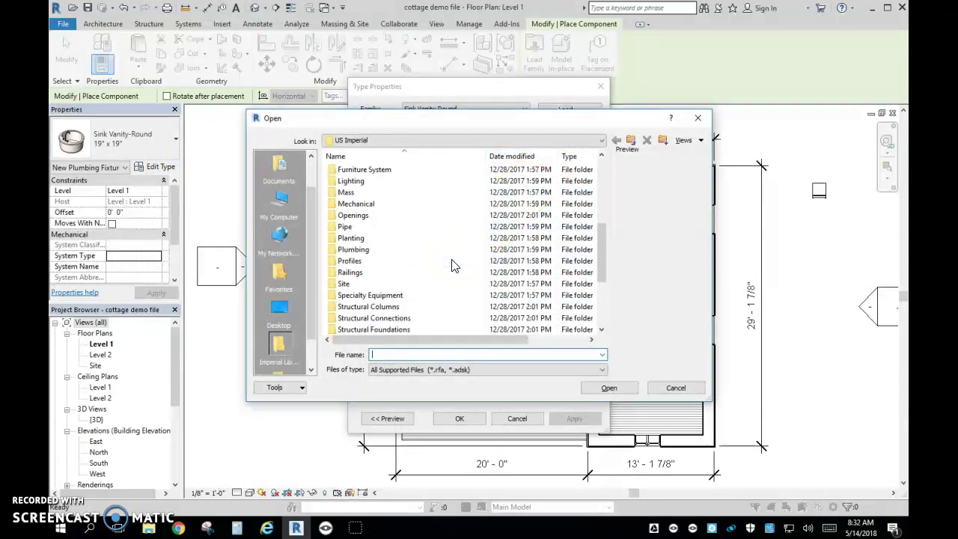
{"action": "left_click", "coordinate": [370, 259]}
{"action": "double_click", "coordinate": [371, 259]}
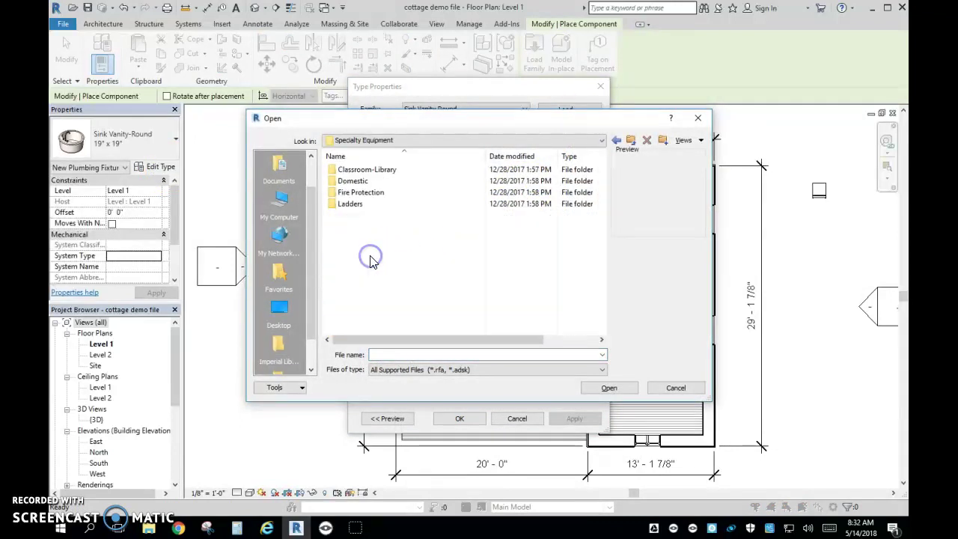
{"action": "left_click", "coordinate": [362, 182]}
{"action": "double_click", "coordinate": [363, 182]}
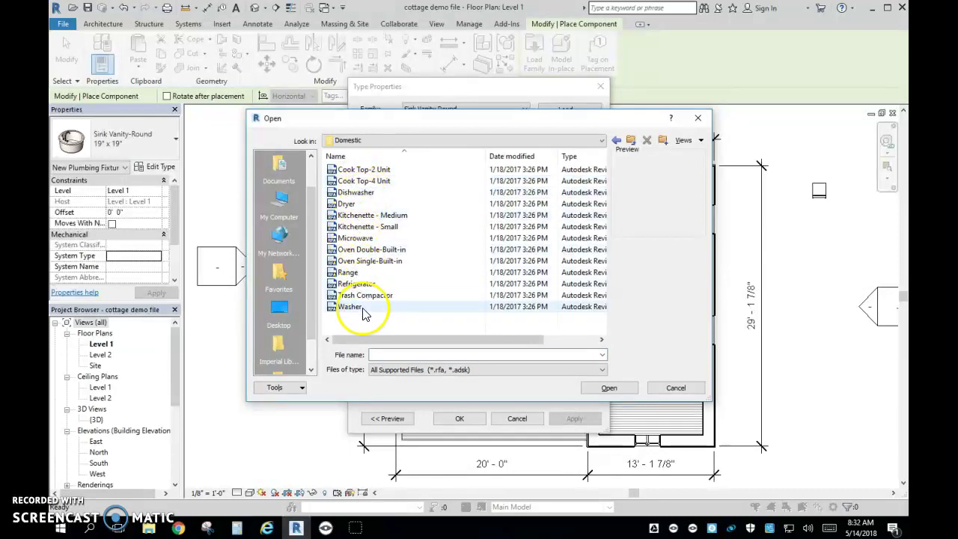
- Preview the refrigerator, range, double oven and small and medium kitchenette families, and cancel without loading any
{"action": "left_click", "coordinate": [356, 284]}
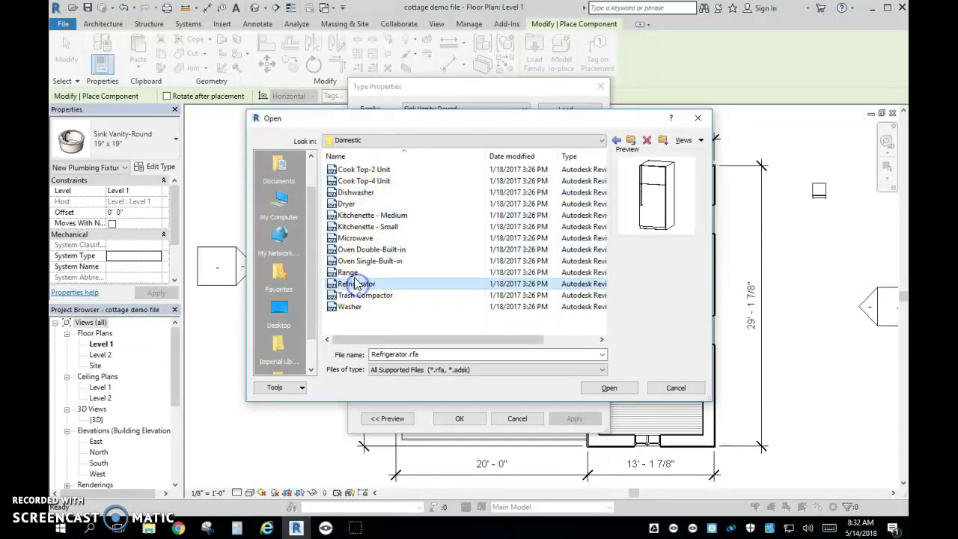
{"action": "left_click", "coordinate": [354, 274]}
{"action": "left_click", "coordinate": [352, 249]}
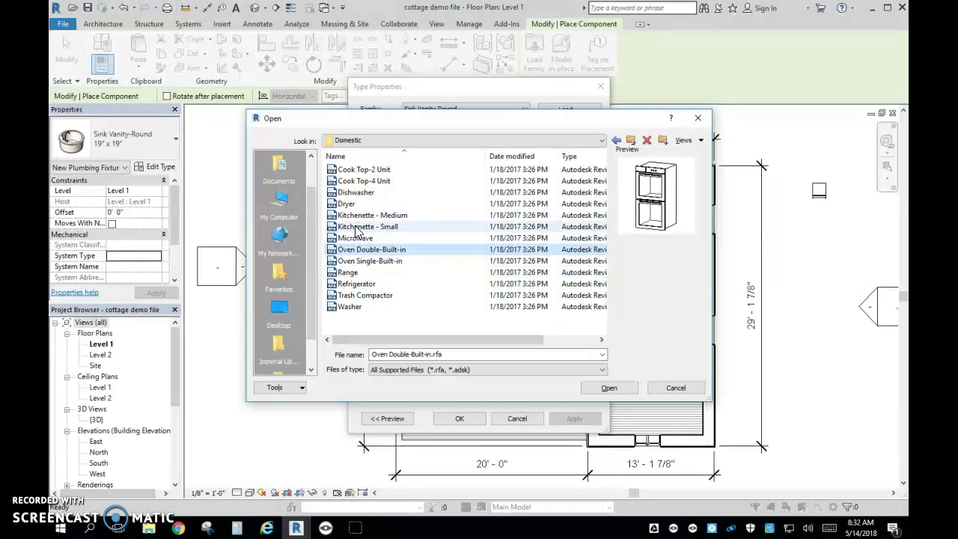
{"action": "left_click", "coordinate": [351, 228]}
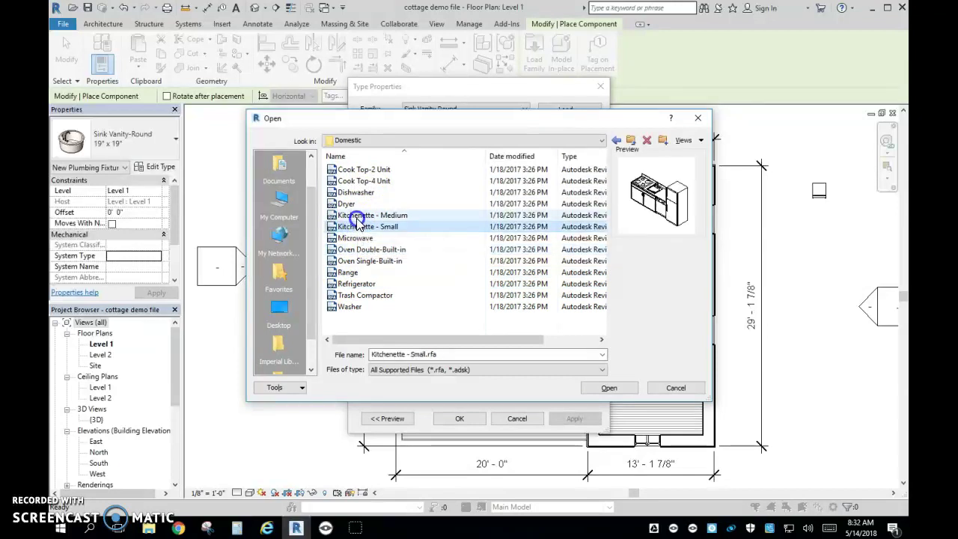
{"action": "left_click", "coordinate": [357, 216]}
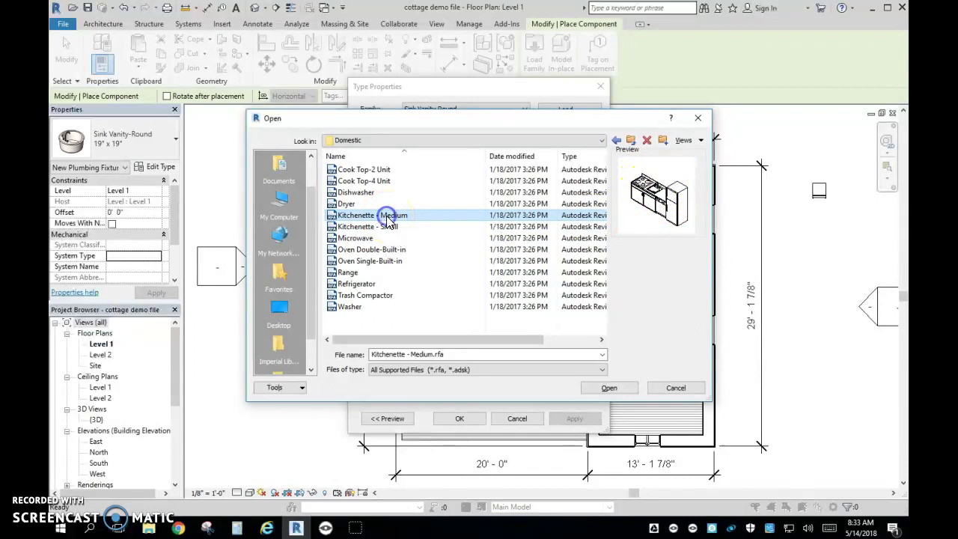
{"action": "left_click", "coordinate": [661, 390]}
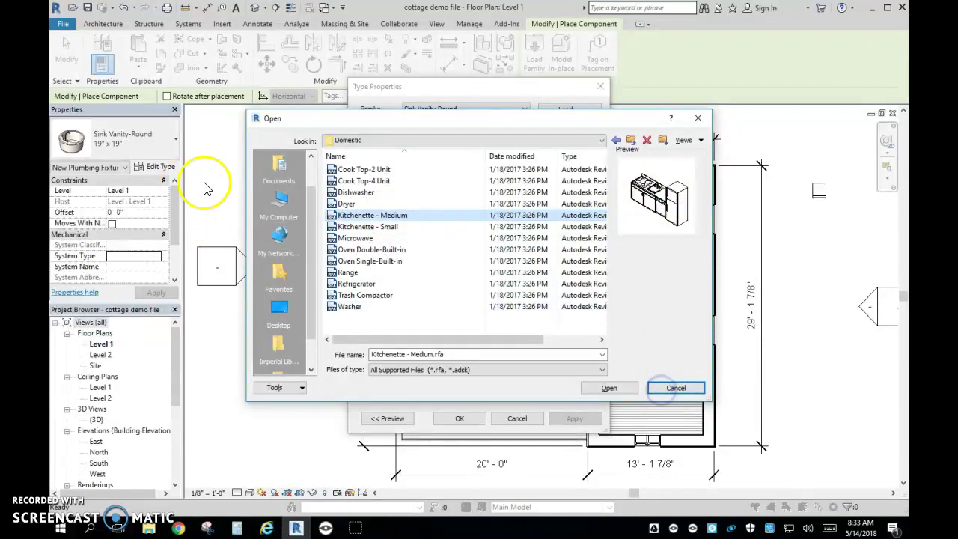
- Place a Kitchenette - Medium against the lower exterior wall of the room right of the porch, with its refrigerator end in the left corner
{"action": "left_click", "coordinate": [694, 121]}
{"action": "left_click", "coordinate": [600, 86]}
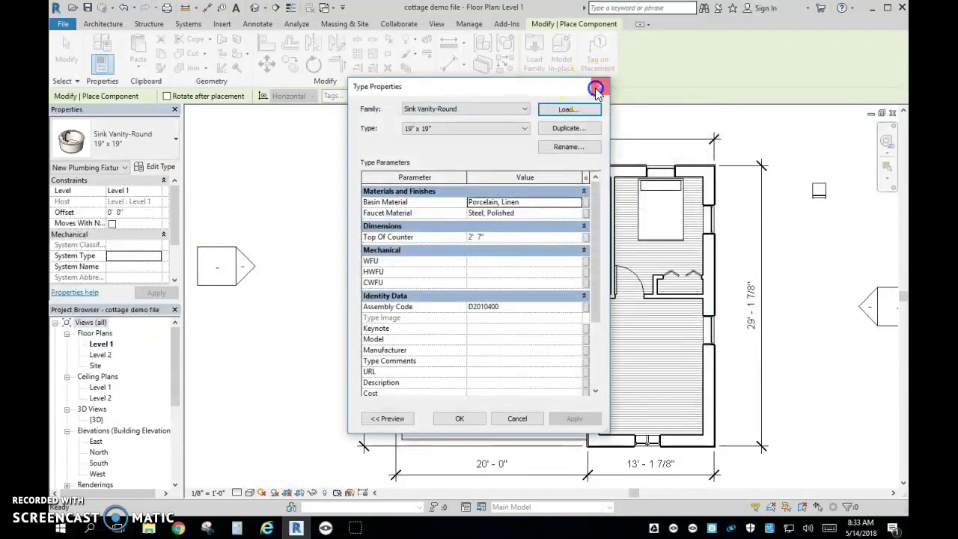
{"action": "left_click", "coordinate": [174, 142]}
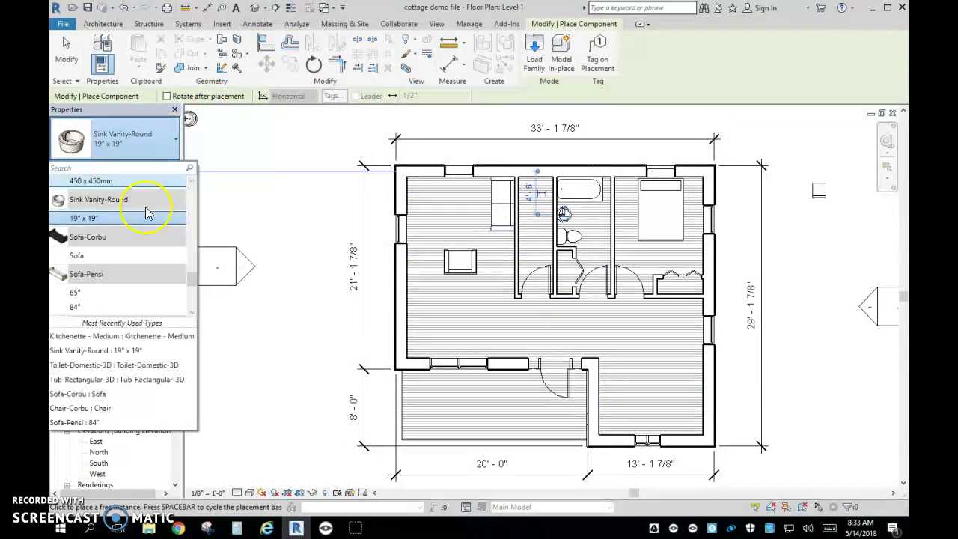
{"action": "scroll", "coordinate": [141, 280], "scroll_direction": "down", "scroll_amount": 10}
{"action": "scroll", "coordinate": [139, 278], "scroll_direction": "up", "scroll_amount": 8}
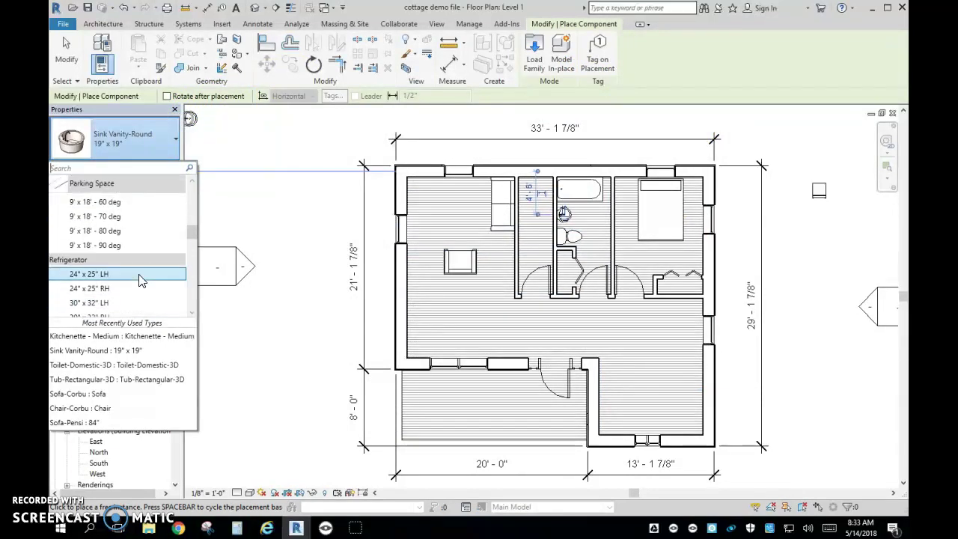
{"action": "left_click", "coordinate": [128, 251]}
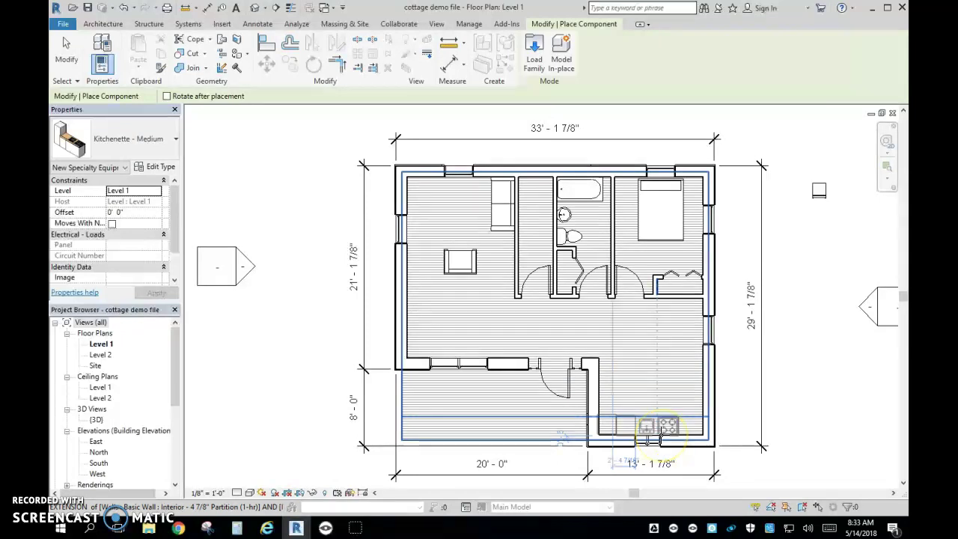
{"action": "left_click", "coordinate": [657, 437]}
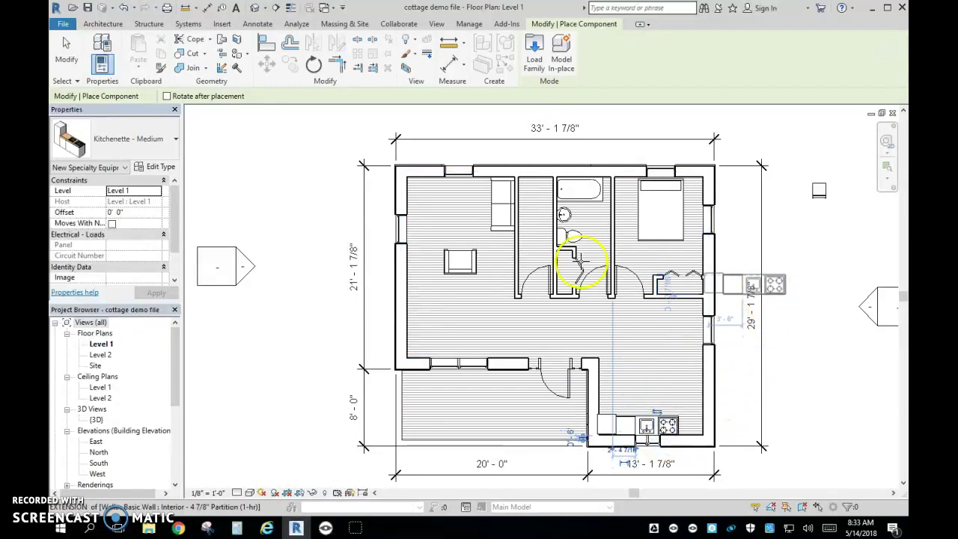
- Place a 36" Diameter Table-Dining Round w Chairs above the kitchenette, centred about 6'-5" below the bedroom closet's partition wall
{"action": "left_click", "coordinate": [172, 140]}
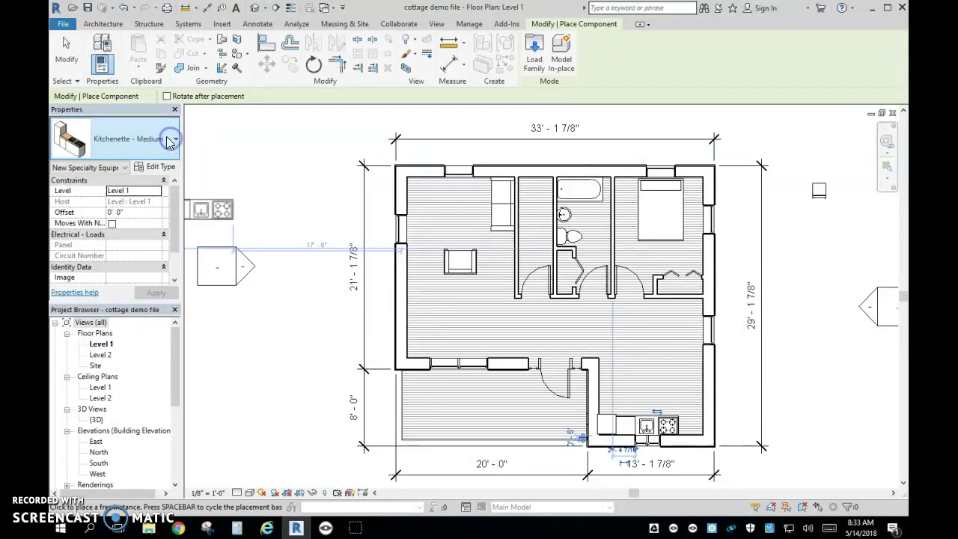
{"action": "scroll", "coordinate": [179, 257], "scroll_direction": "up", "scroll_amount": 5}
{"action": "scroll", "coordinate": [179, 263], "scroll_direction": "up", "scroll_amount": 8}
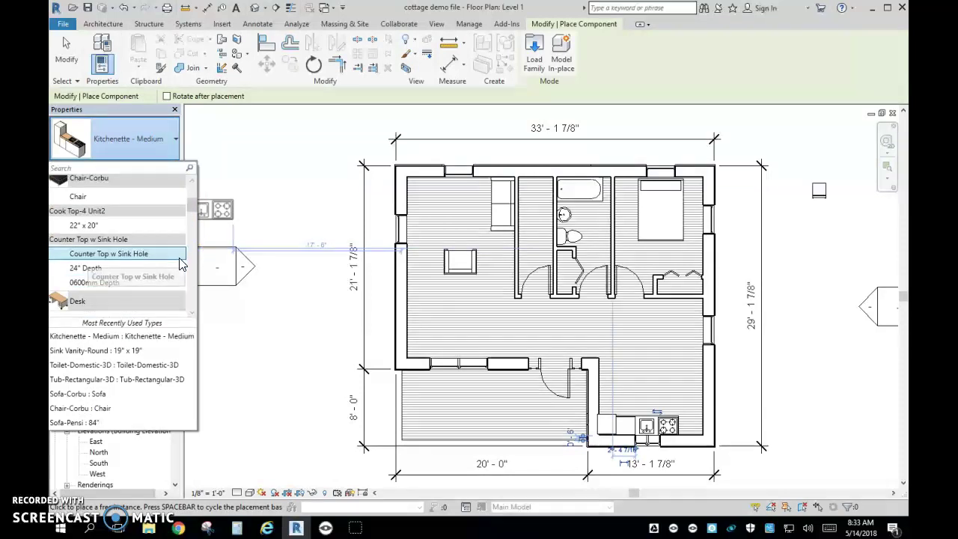
{"action": "scroll", "coordinate": [179, 263], "scroll_direction": "down", "scroll_amount": 15}
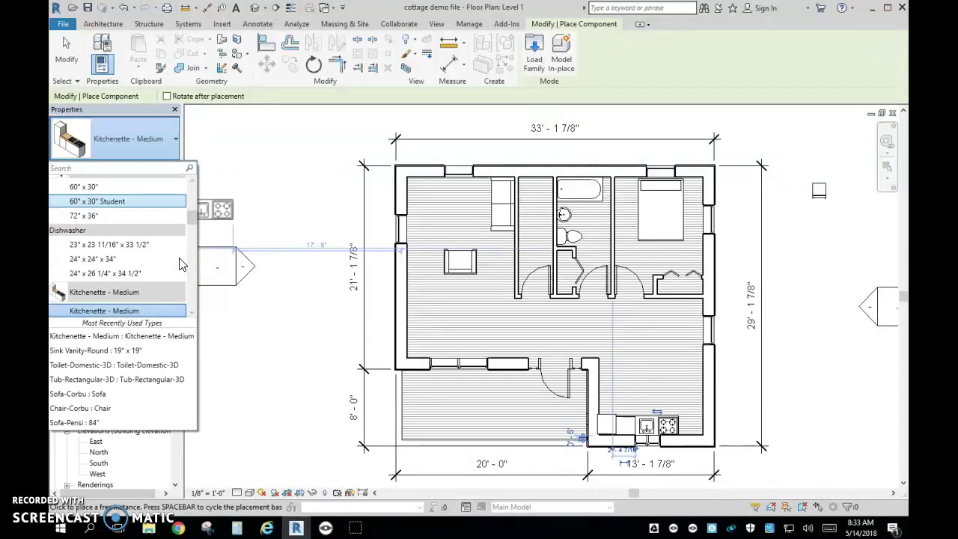
{"action": "scroll", "coordinate": [180, 263], "scroll_direction": "down", "scroll_amount": 12}
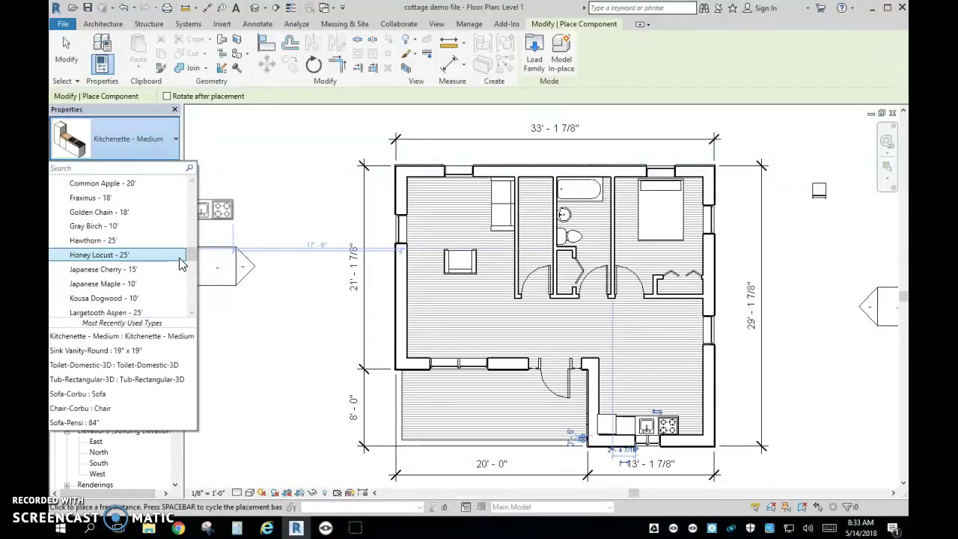
{"action": "scroll", "coordinate": [180, 264], "scroll_direction": "down", "scroll_amount": 6}
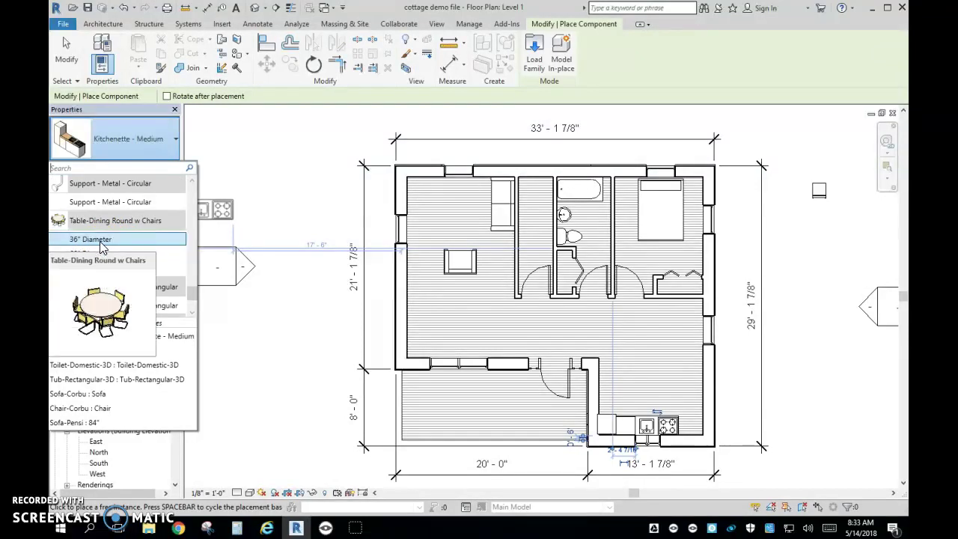
{"action": "left_click", "coordinate": [102, 244]}
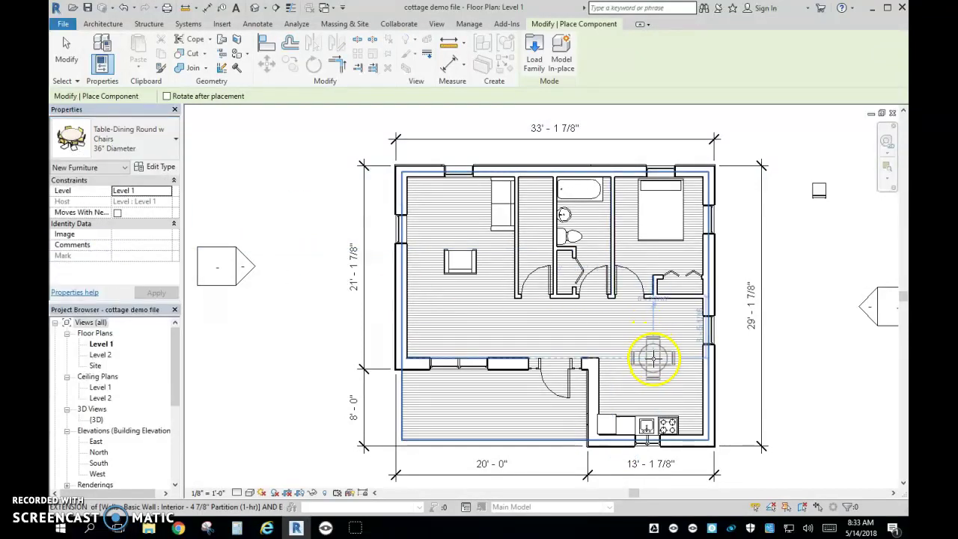
{"action": "left_click", "coordinate": [653, 358]}
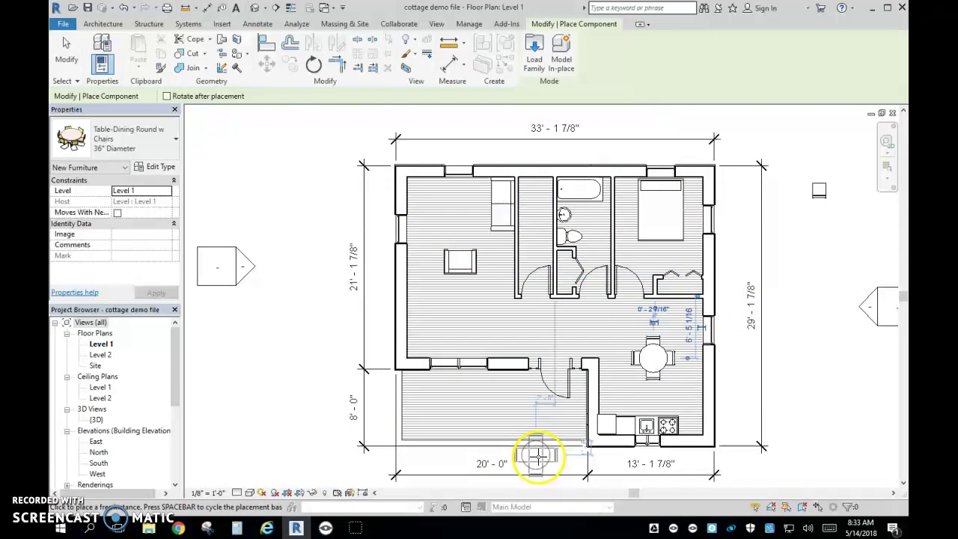
- Look through the loaded component types for another piece of furniture
{"action": "left_click", "coordinate": [175, 139]}
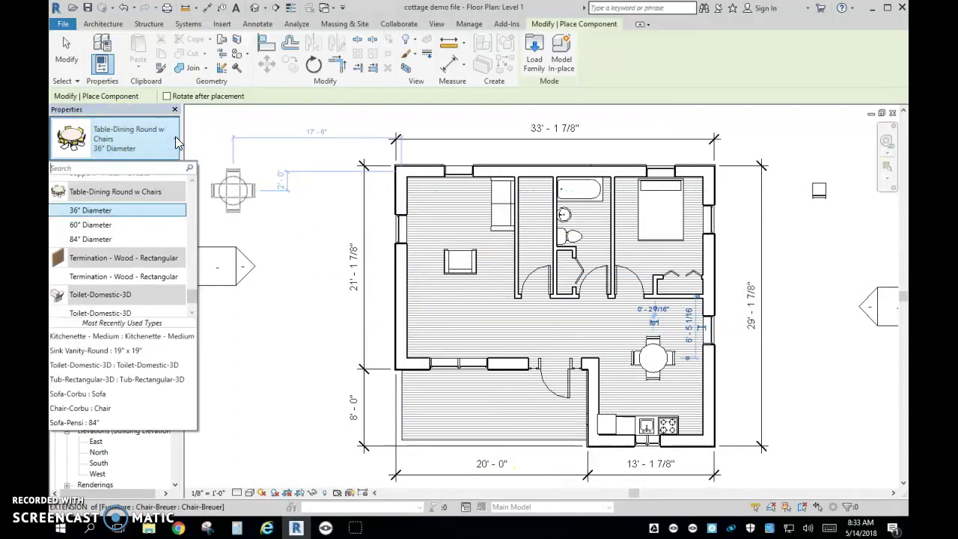
{"action": "scroll", "coordinate": [150, 224], "scroll_direction": "down", "scroll_amount": 2}
{"action": "scroll", "coordinate": [149, 235], "scroll_direction": "up", "scroll_amount": 4}
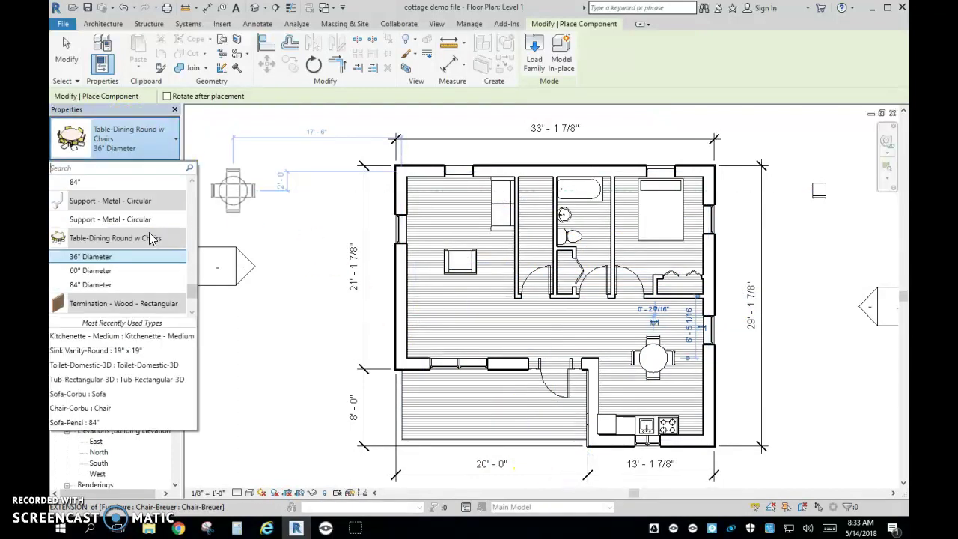
{"action": "scroll", "coordinate": [149, 236], "scroll_direction": "up", "scroll_amount": 10}
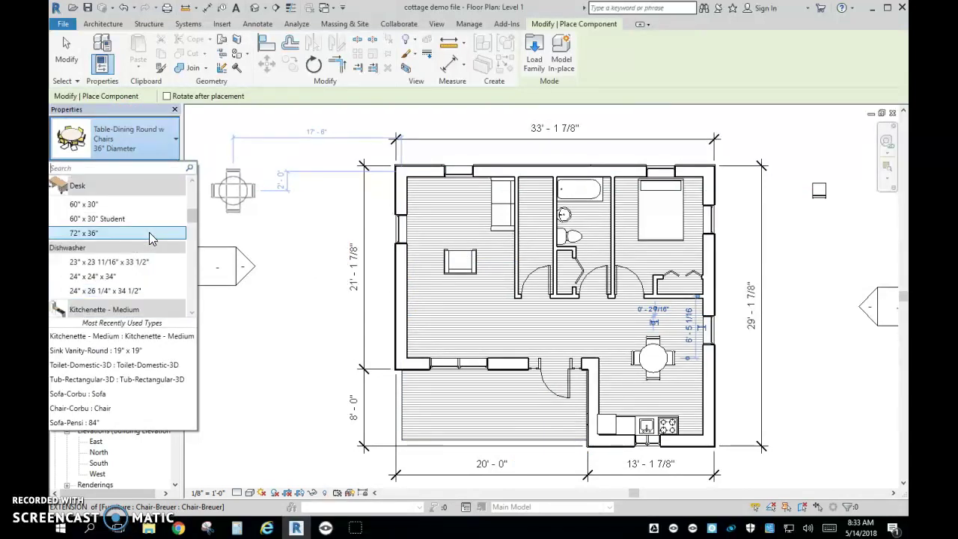
{"action": "scroll", "coordinate": [149, 237], "scroll_direction": "up", "scroll_amount": 4}
{"action": "scroll", "coordinate": [148, 237], "scroll_direction": "down", "scroll_amount": 3}
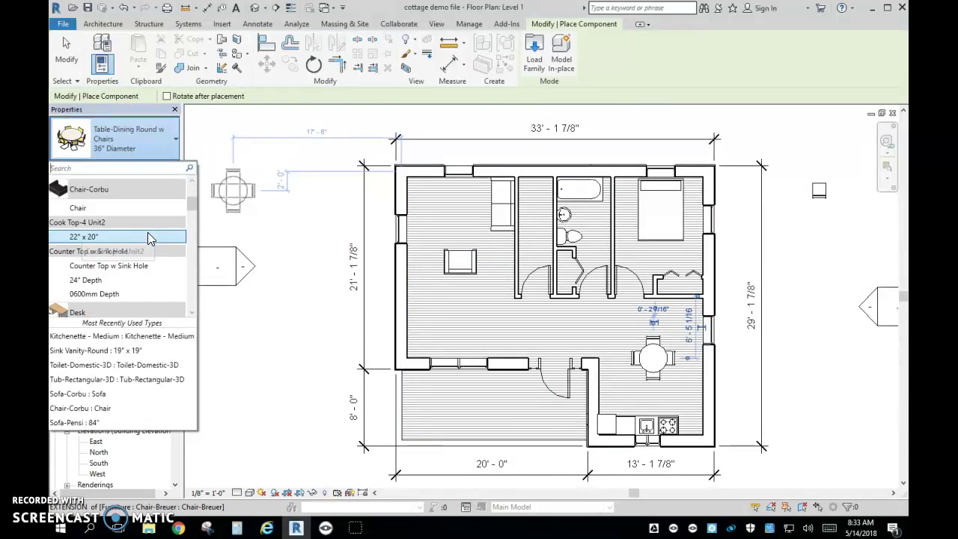
{"action": "left_click", "coordinate": [173, 136]}
- Examine the TV - Flat Screen, Table-Round, Table-Night Stand and Table-Coffee families in the US Imperial Furniture library, cancel loading, and end component placement
{"action": "left_click", "coordinate": [162, 168]}
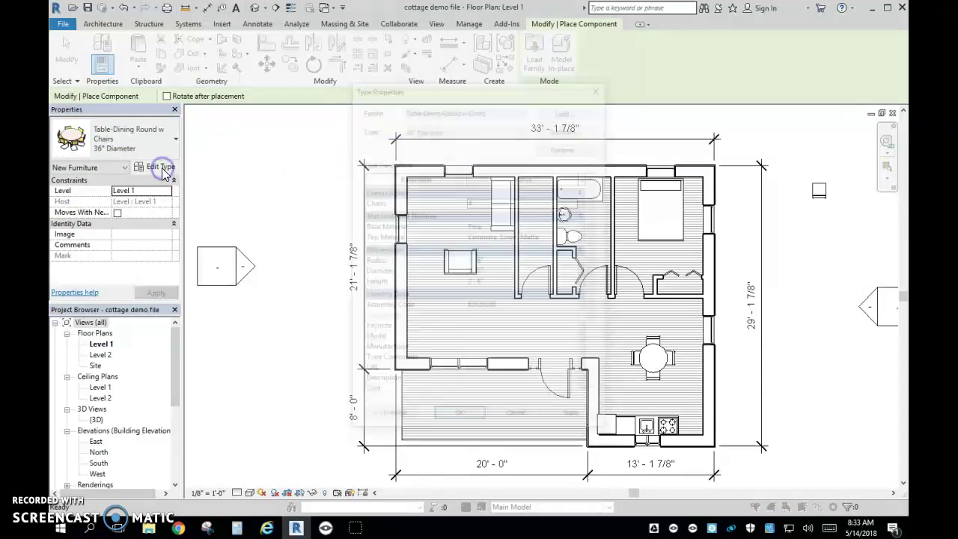
{"action": "left_click", "coordinate": [562, 111]}
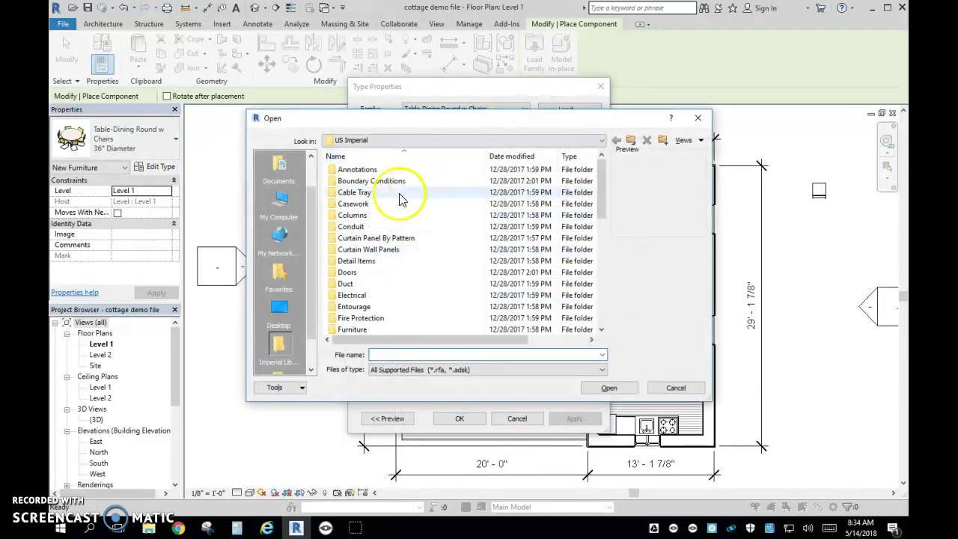
{"action": "double_click", "coordinate": [352, 329]}
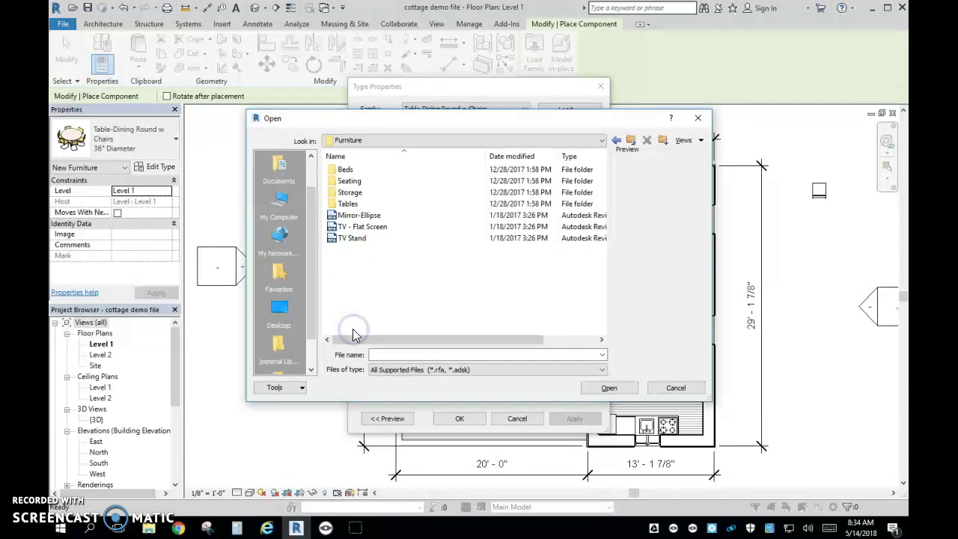
{"action": "left_click", "coordinate": [378, 227]}
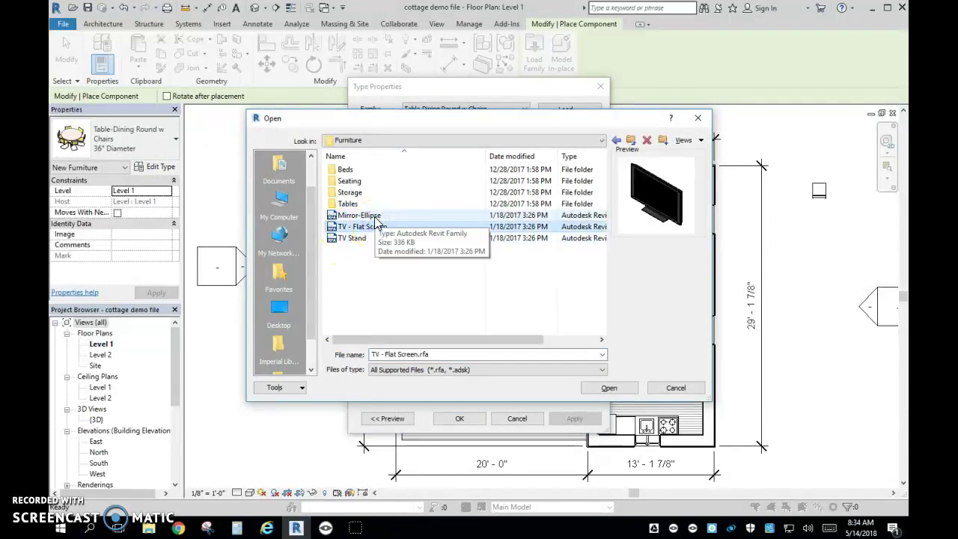
{"action": "double_click", "coordinate": [357, 199]}
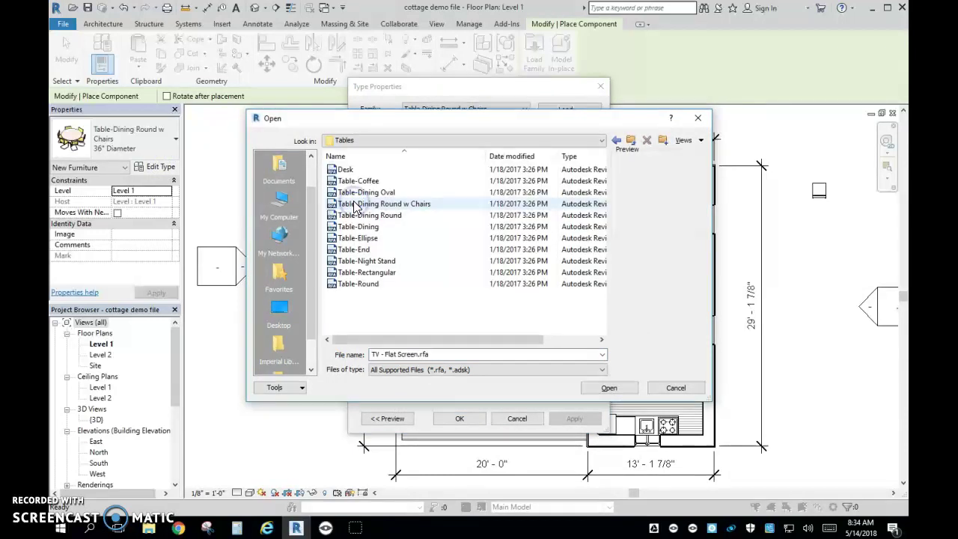
{"action": "left_click", "coordinate": [374, 284]}
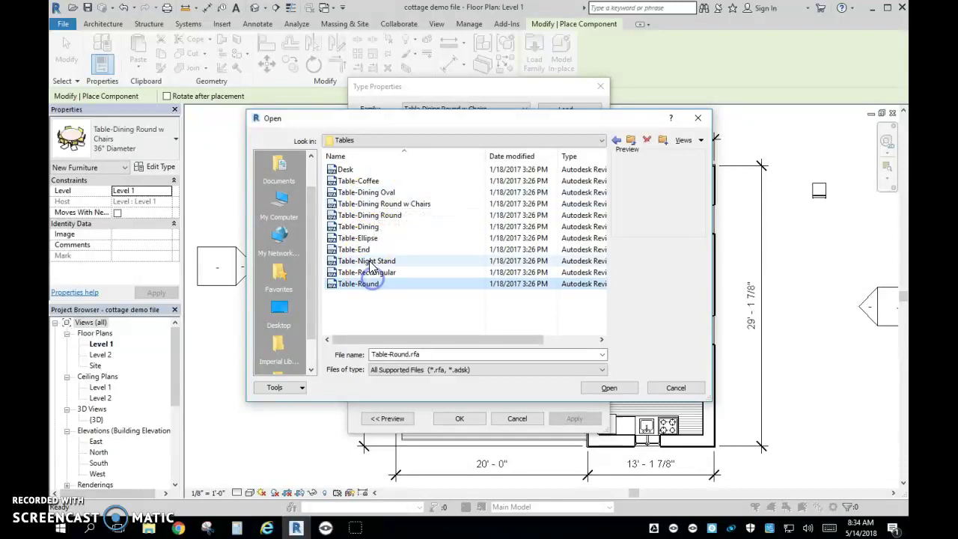
{"action": "left_click", "coordinate": [366, 262]}
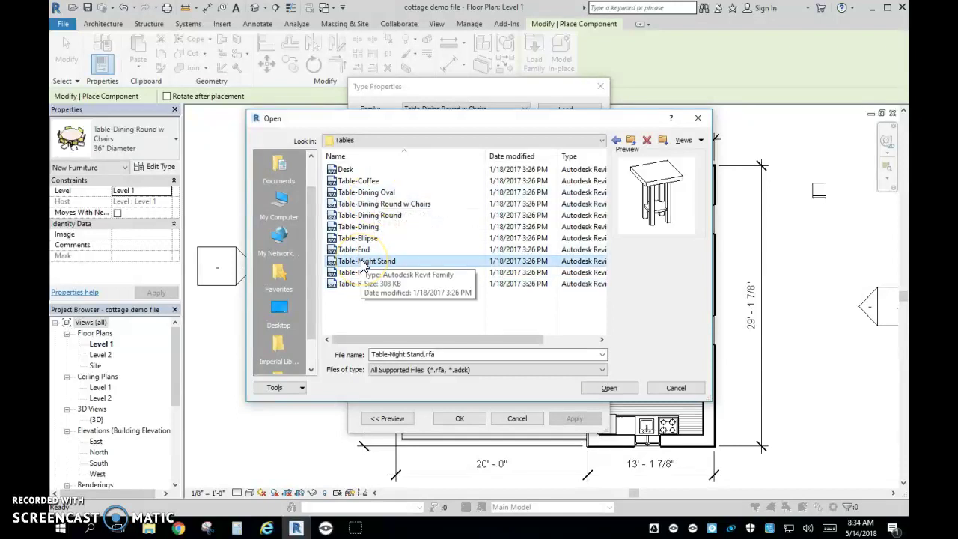
{"action": "left_click", "coordinate": [356, 182]}
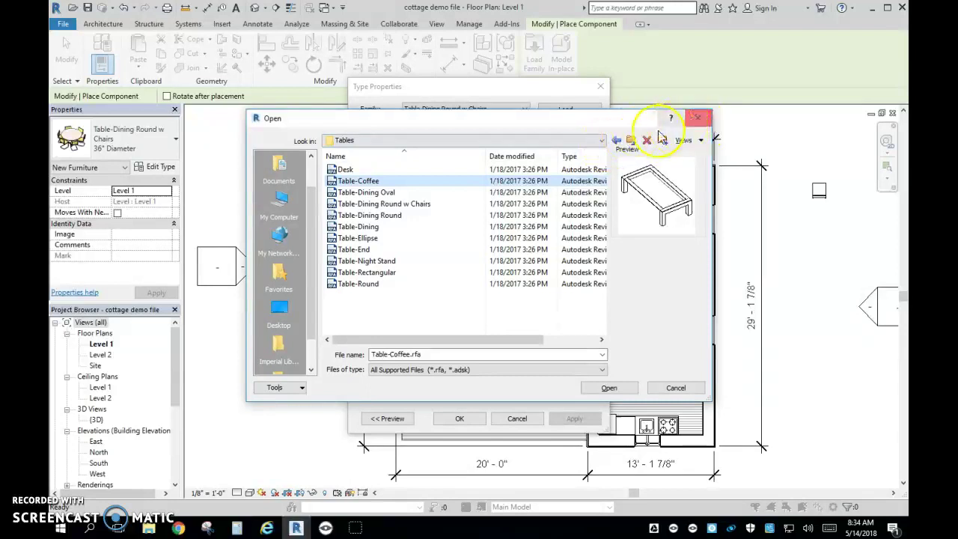
{"action": "left_click", "coordinate": [699, 123]}
{"action": "left_click", "coordinate": [601, 86]}
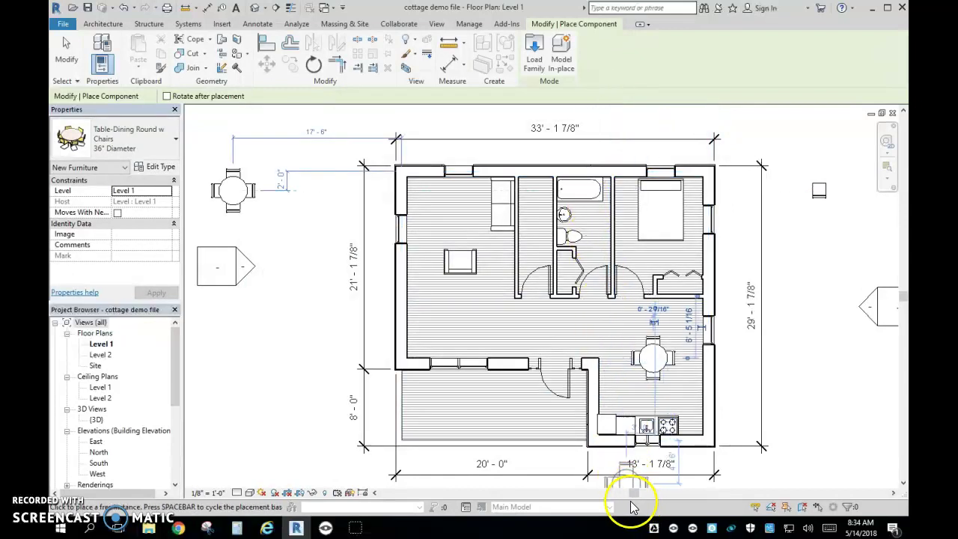
{"action": "key", "text": "Escape"}
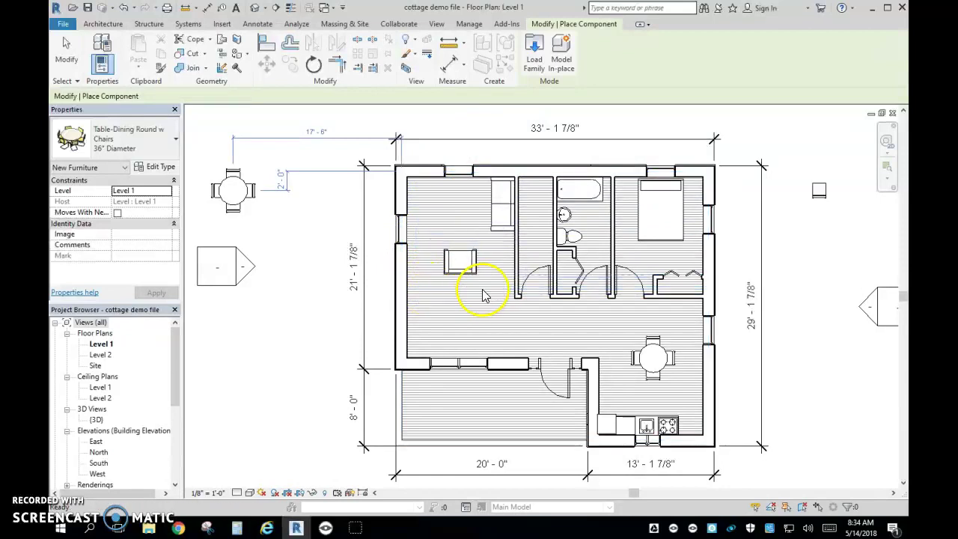
{"action": "key", "text": "Escape"}
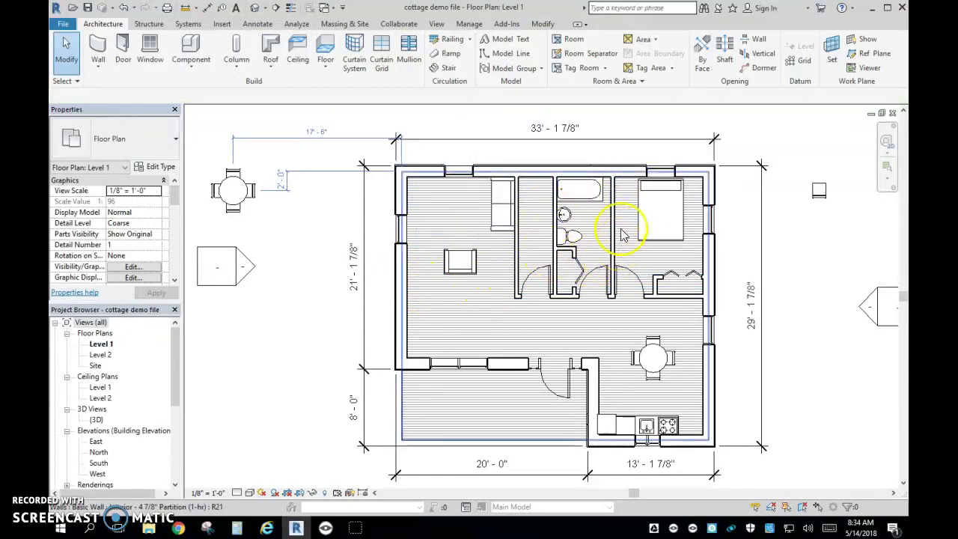